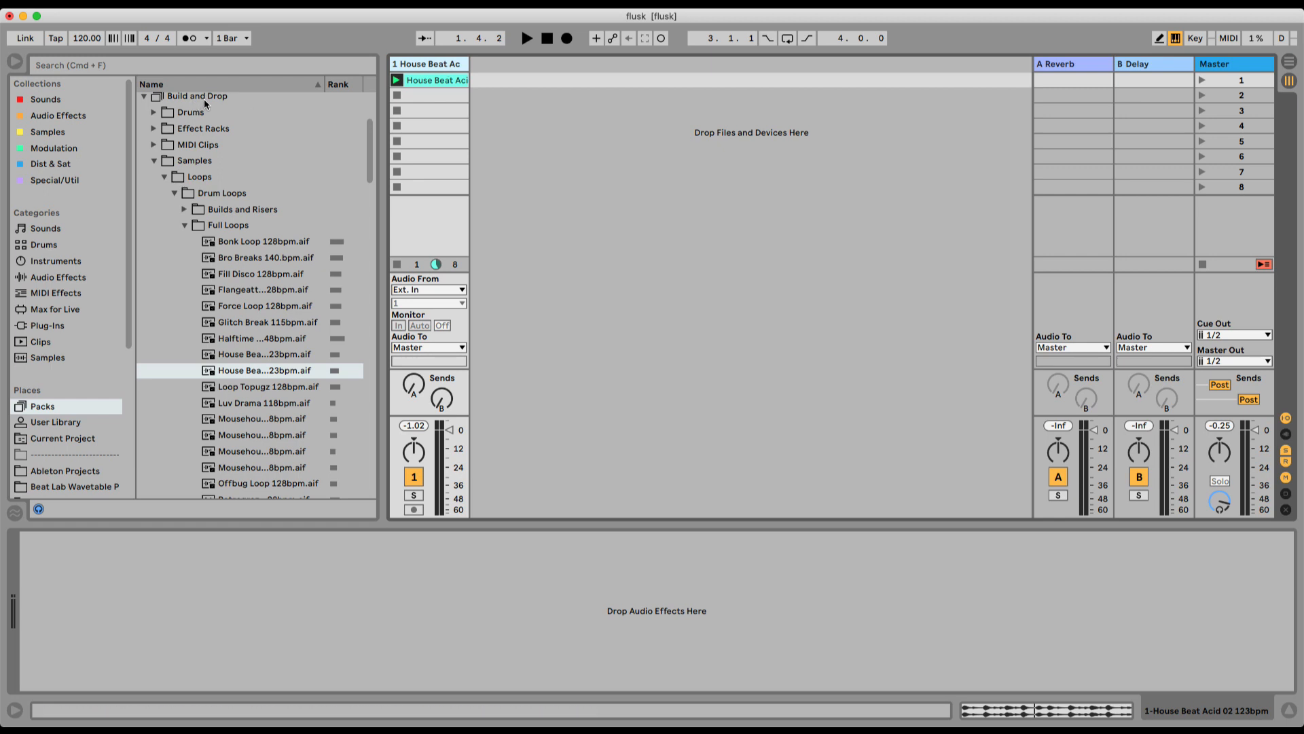
# Step: Play the House Beat Acid clip and add the Flanger audio effect to its track
pyautogui.press('v')
pyautogui.click(426, 78)
pyautogui.press('space')
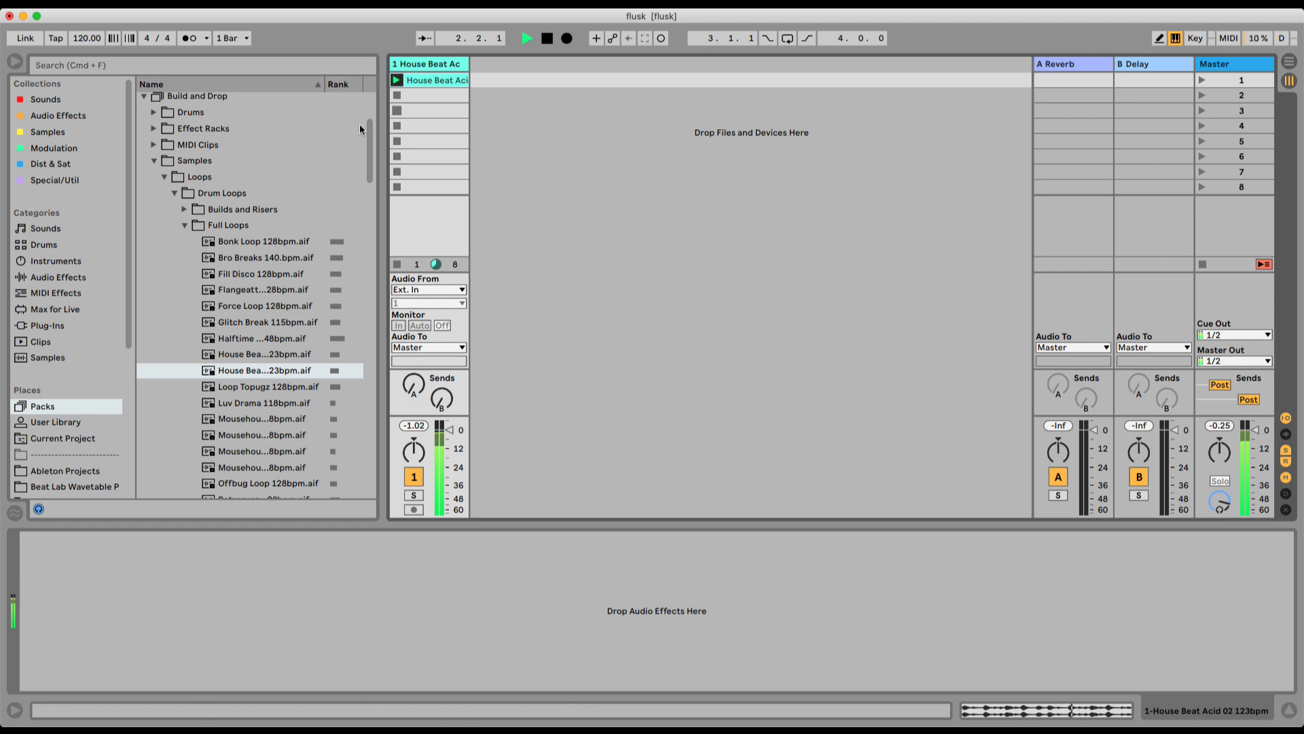
pyautogui.click(66, 292)
pyautogui.click(58, 278)
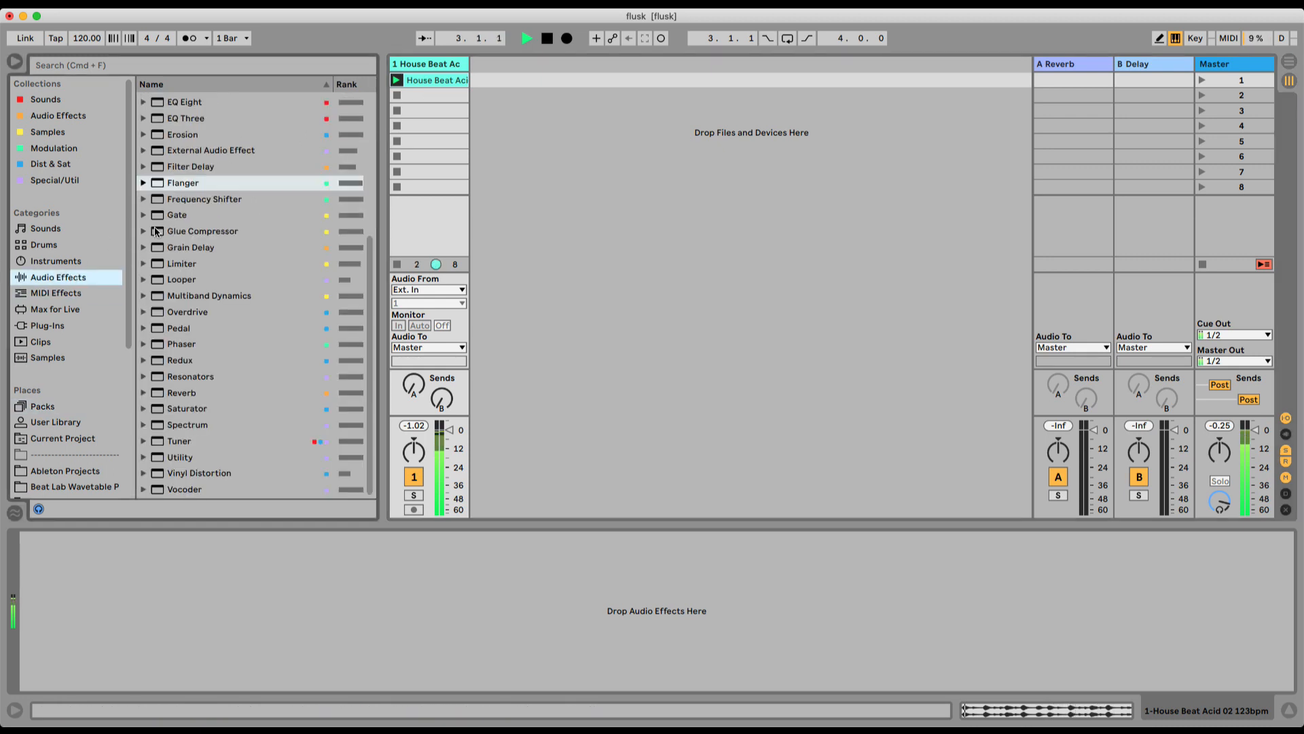
pyautogui.doubleClick(182, 183)
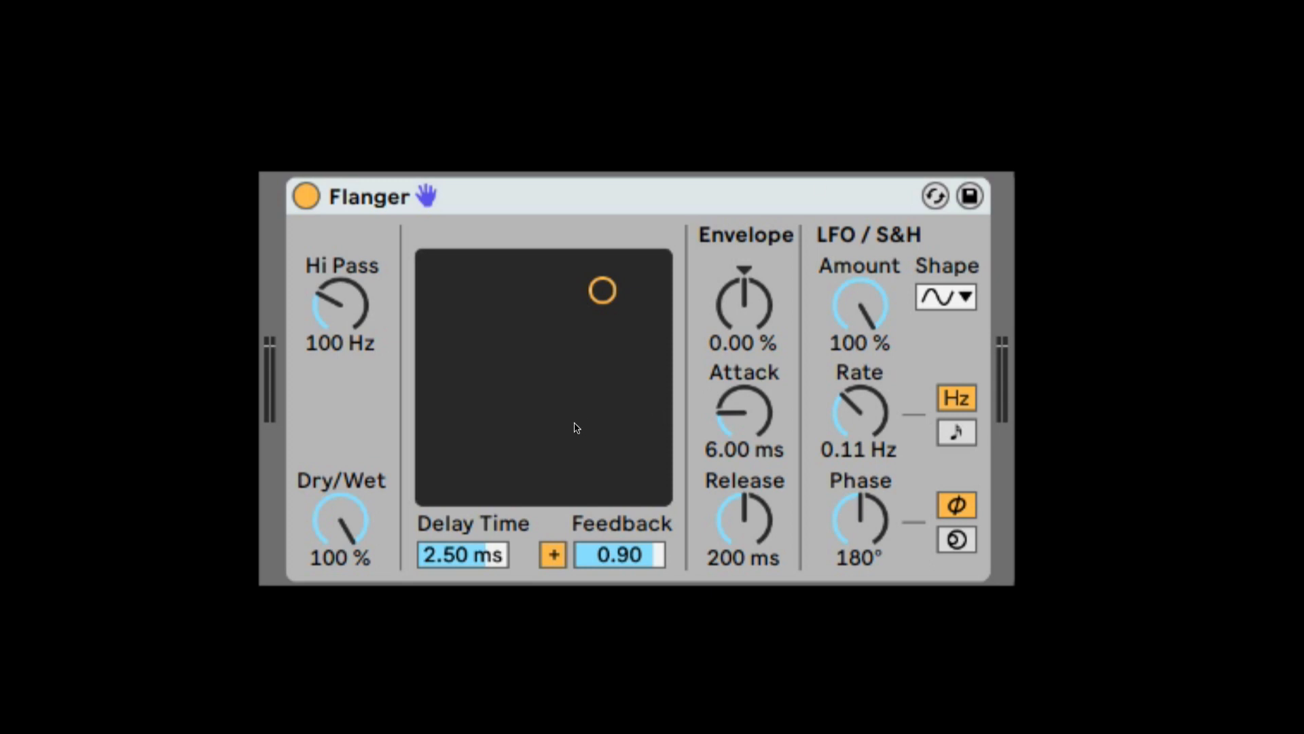
# Step: Set the Flanger's LFO amount to 0 % and its Hi Pass filter to 490 Hz
pyautogui.moveTo(883, 299); pyautogui.dragTo(873, 428)
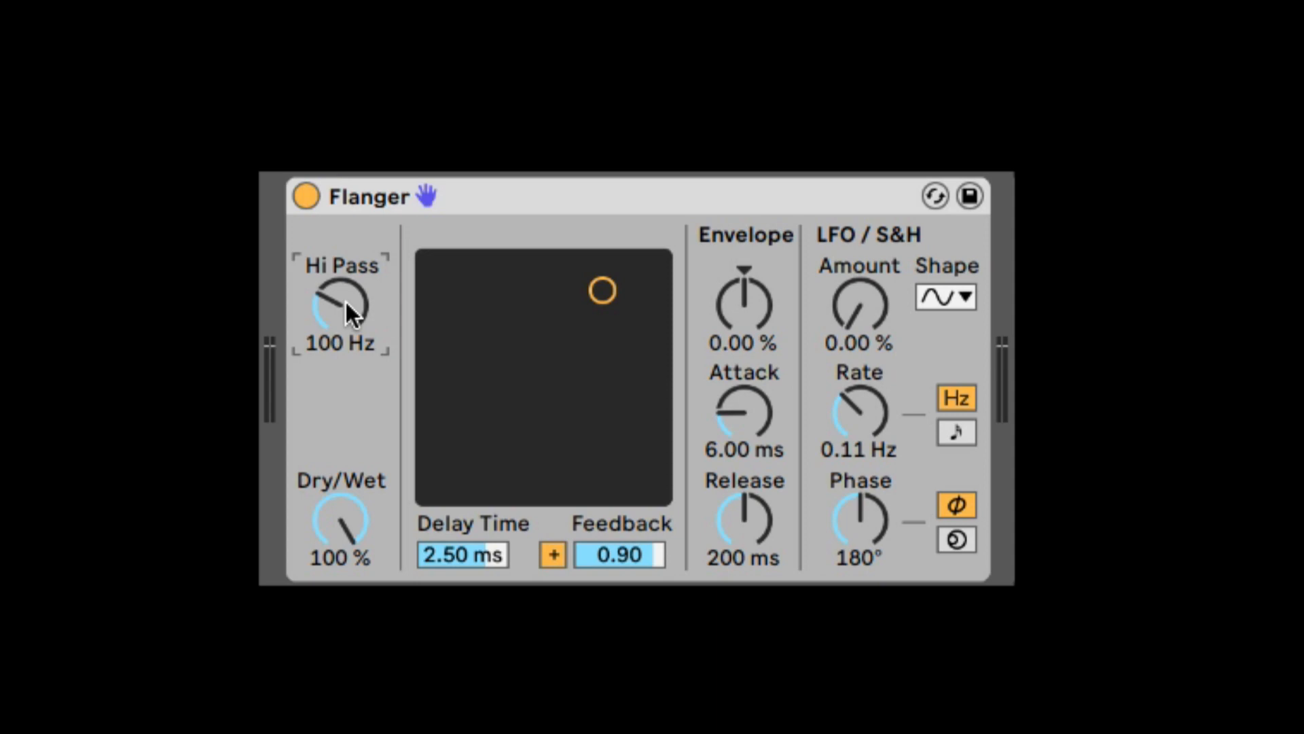
pyautogui.moveTo(346, 299); pyautogui.dragTo(345, 203)
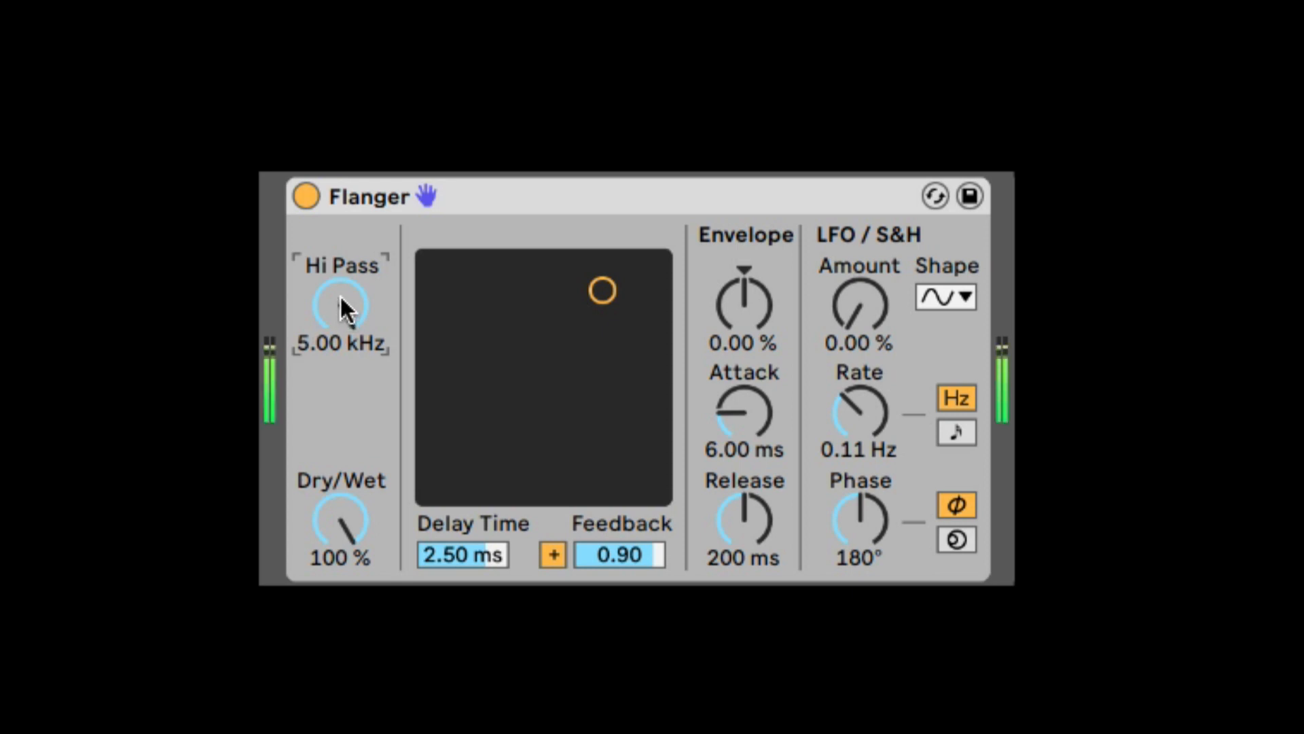
pyautogui.moveTo(340, 295); pyautogui.dragTo(343, 248)
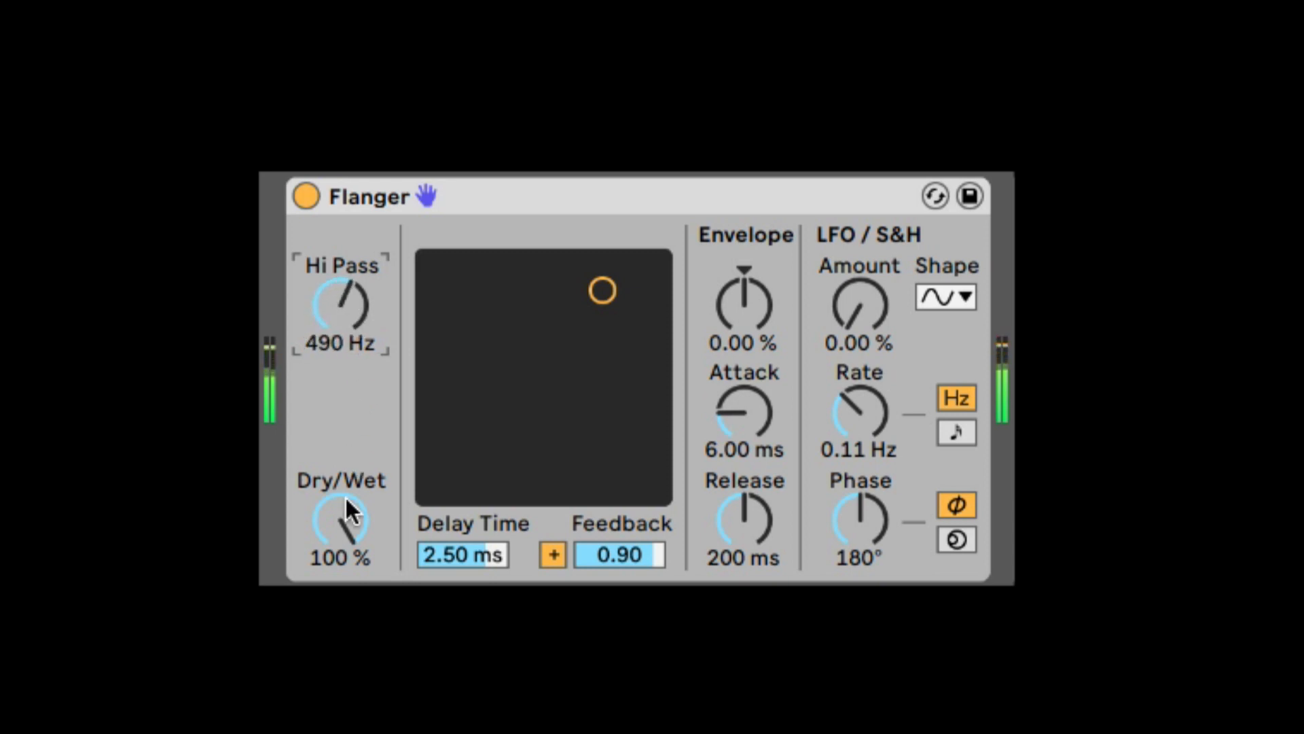
pyautogui.click(346, 526)
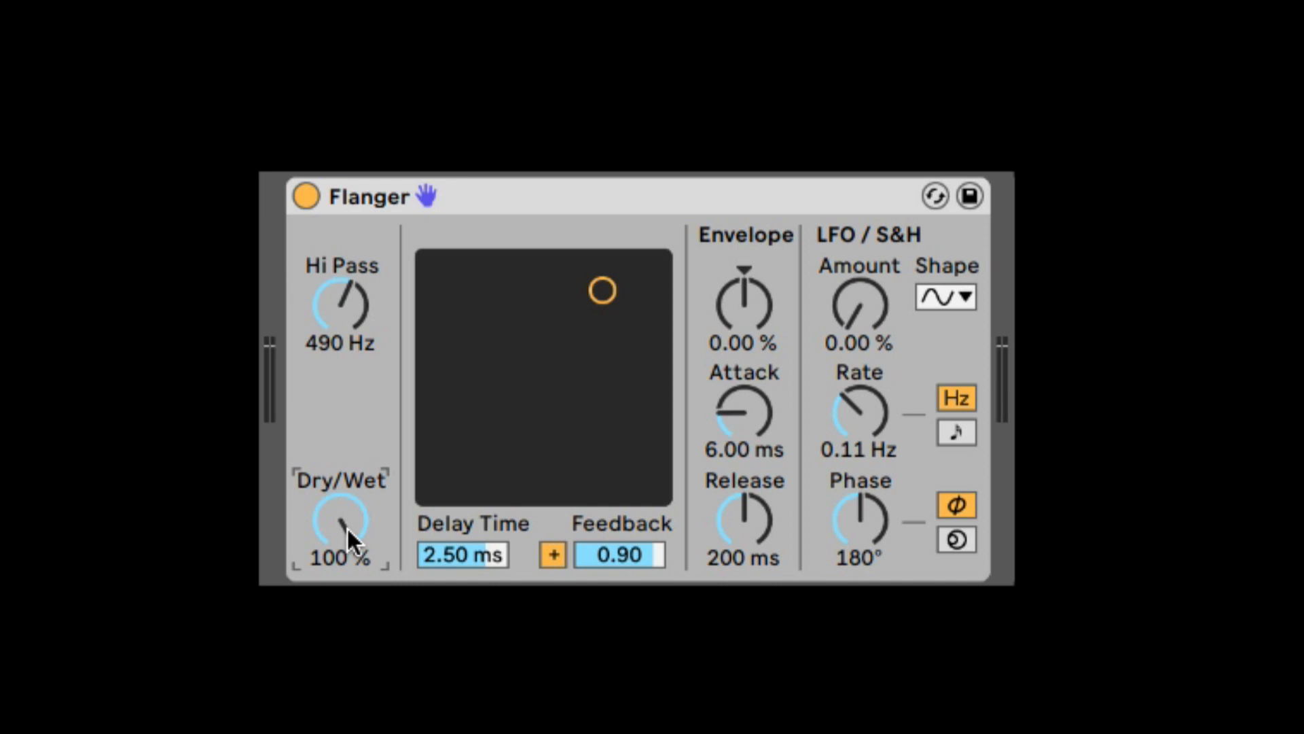
# Step: Set the delay time to 0.10 ms with feedback 0.00, and raise the Hi Pass filter to 1.67 kHz
pyautogui.moveTo(603, 290); pyautogui.dragTo(598, 293)
pyautogui.moveTo(586, 287); pyautogui.dragTo(418, 487)
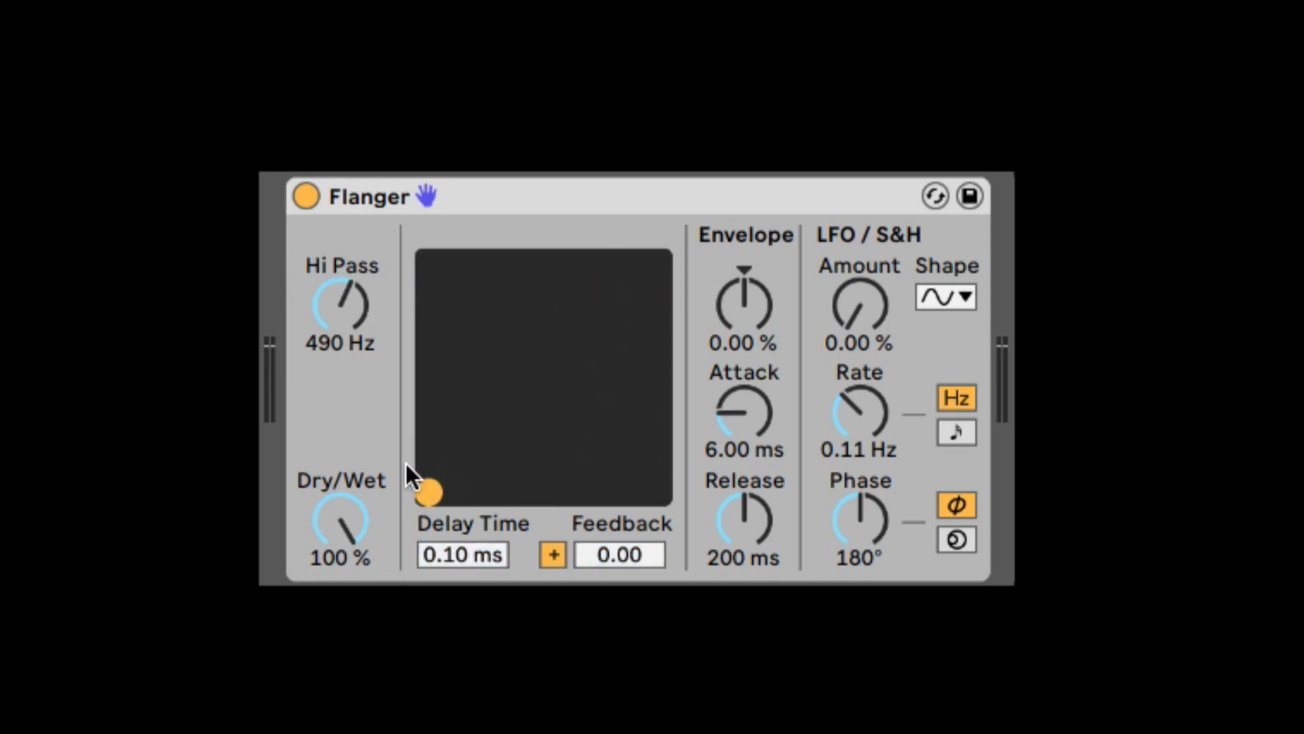
pyautogui.moveTo(361, 320); pyautogui.dragTo(299, 241)
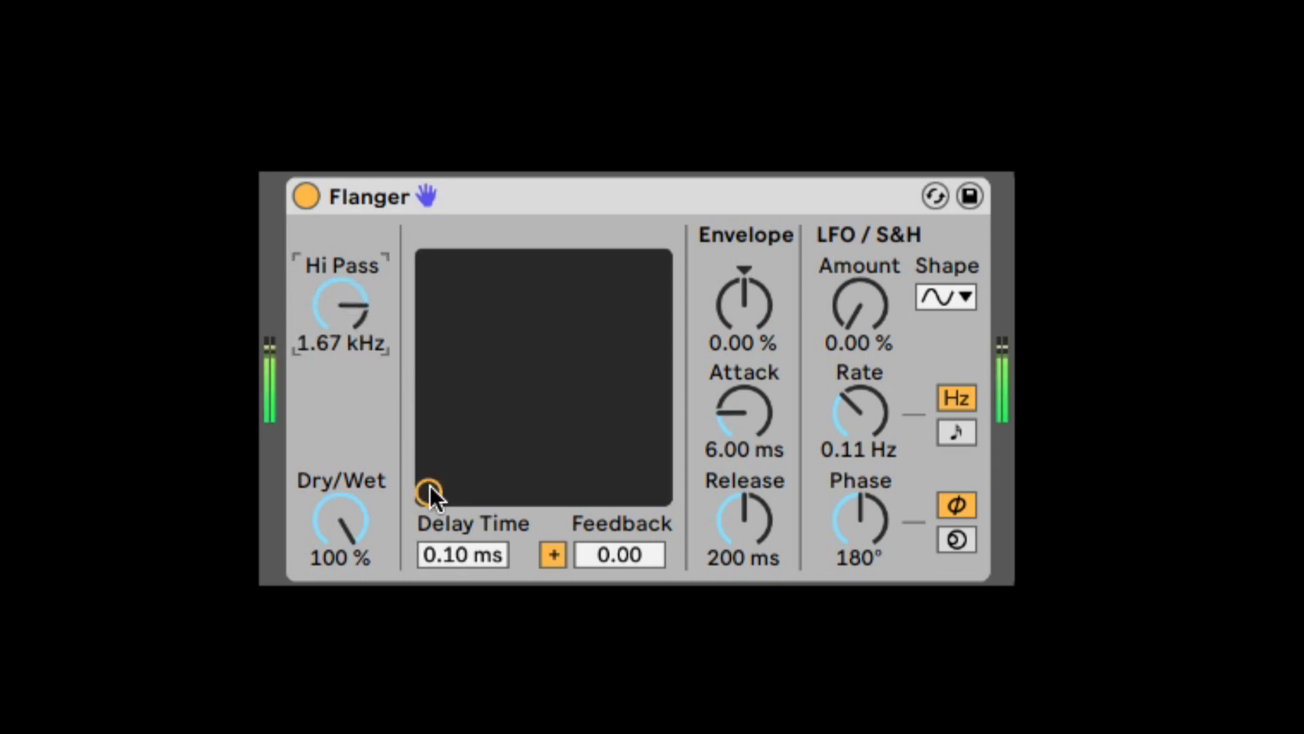
pyautogui.moveTo(430, 486)
pyautogui.mouseDown()
pyautogui.moveTo(656, 489)
pyautogui.moveTo(428, 493)
pyautogui.mouseUp()
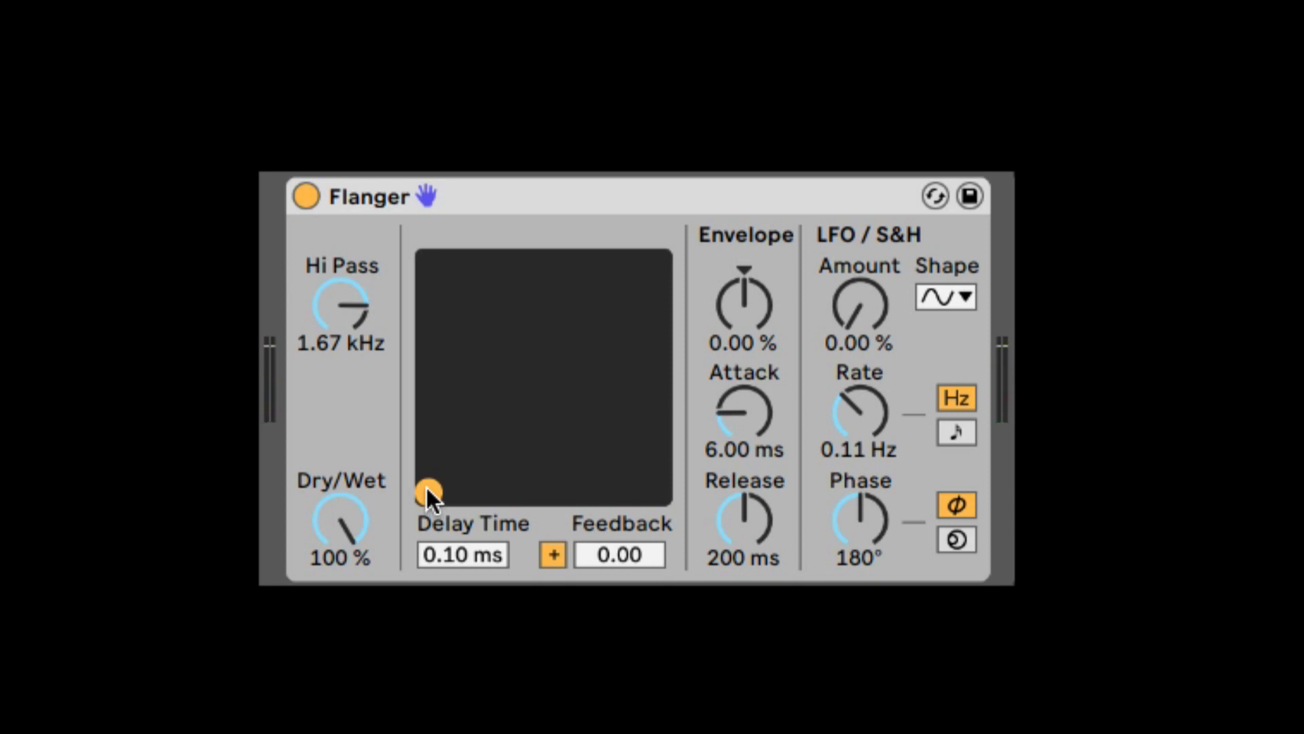
# Step: Set the delay time to 1.89 ms and feedback to 0.90, and switch the feedback polarity to negative
pyautogui.moveTo(427, 490)
pyautogui.mouseDown()
pyautogui.moveTo(427, 472)
pyautogui.moveTo(426, 490)
pyautogui.mouseUp()
pyautogui.moveTo(428, 491); pyautogui.dragTo(588, 291)
pyautogui.click(553, 552)
pyautogui.click(556, 553)
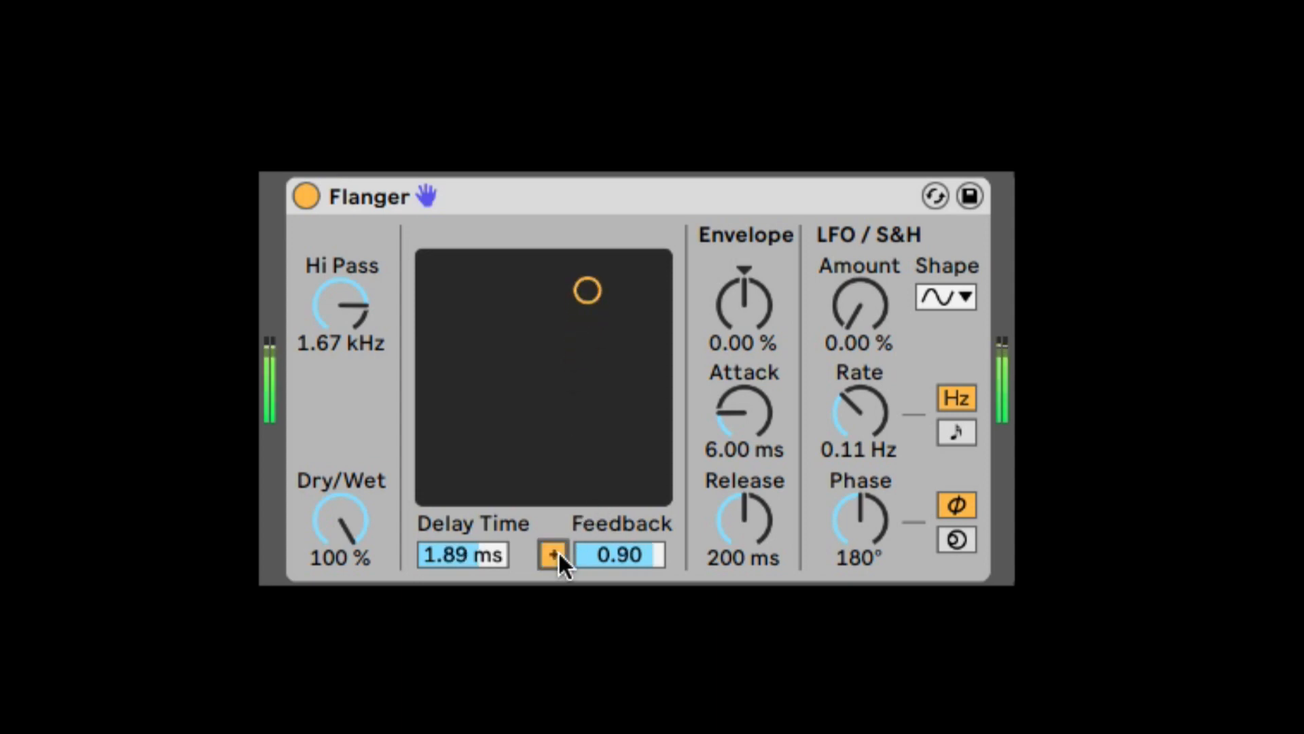
pyautogui.click(555, 553)
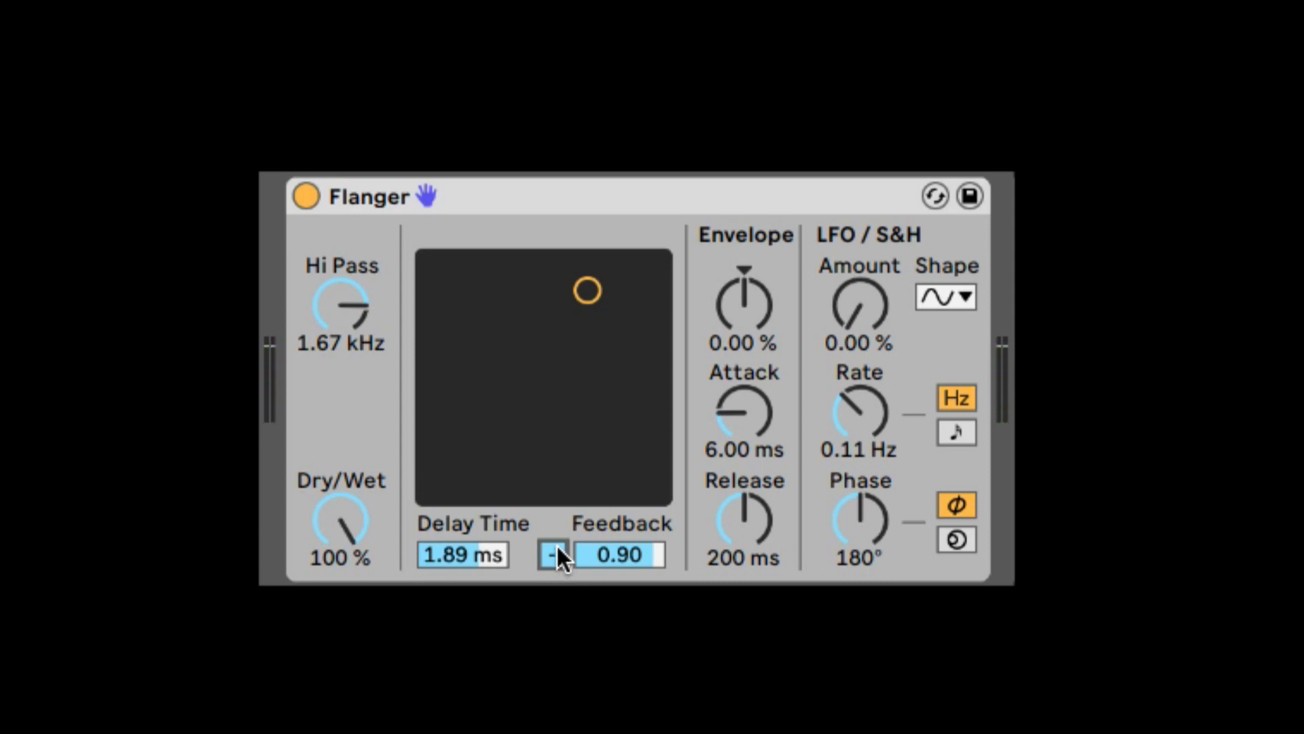
# Step: Try positive and negative envelope amounts, settling on 68.3 % with attack 22.2 ms and release 82.6 ms
pyautogui.click(744, 303)
pyautogui.moveTo(748, 303); pyautogui.dragTo(749, 237)
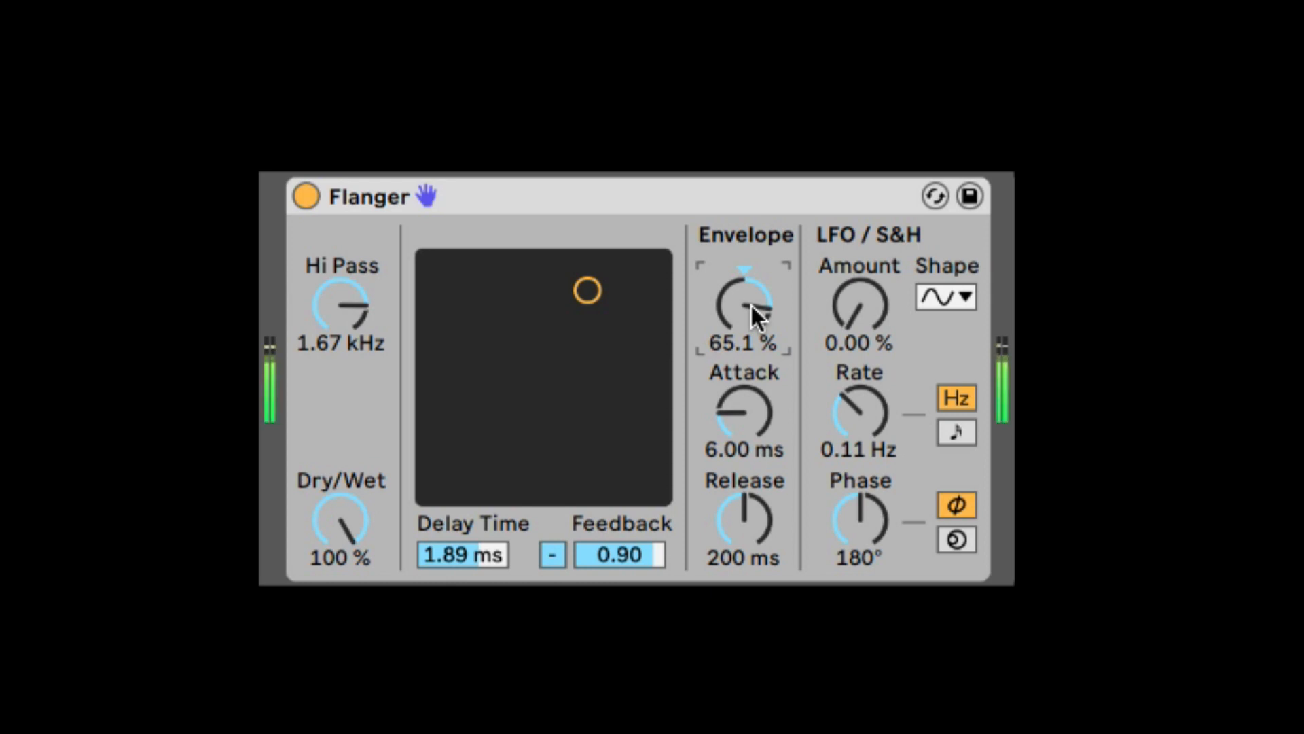
pyautogui.moveTo(751, 305)
pyautogui.mouseDown()
pyautogui.moveTo(751, 387)
pyautogui.moveTo(751, 303)
pyautogui.mouseUp()
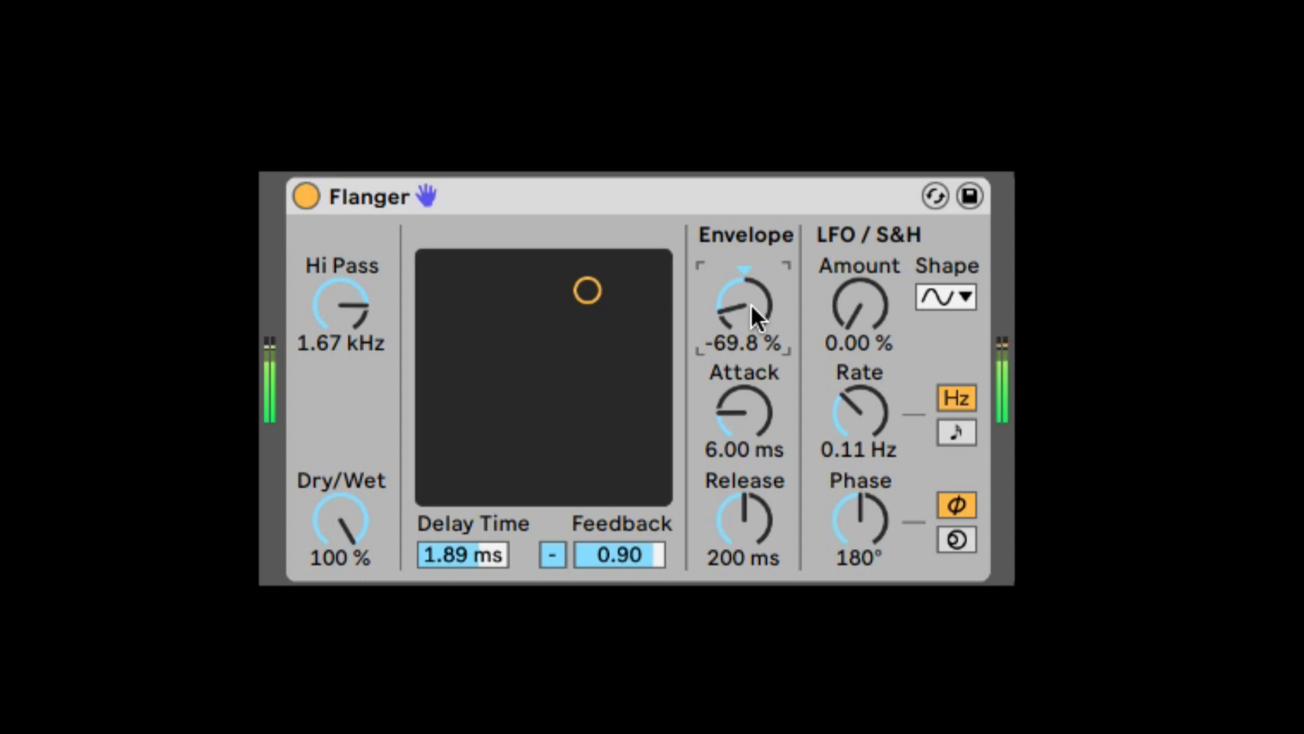
pyautogui.moveTo(732, 295)
pyautogui.mouseDown()
pyautogui.moveTo(733, 245)
pyautogui.moveTo(735, 296)
pyautogui.mouseUp()
pyautogui.moveTo(747, 406)
pyautogui.mouseDown()
pyautogui.moveTo(747, 448)
pyautogui.moveTo(747, 381)
pyautogui.moveTo(747, 401)
pyautogui.mouseUp()
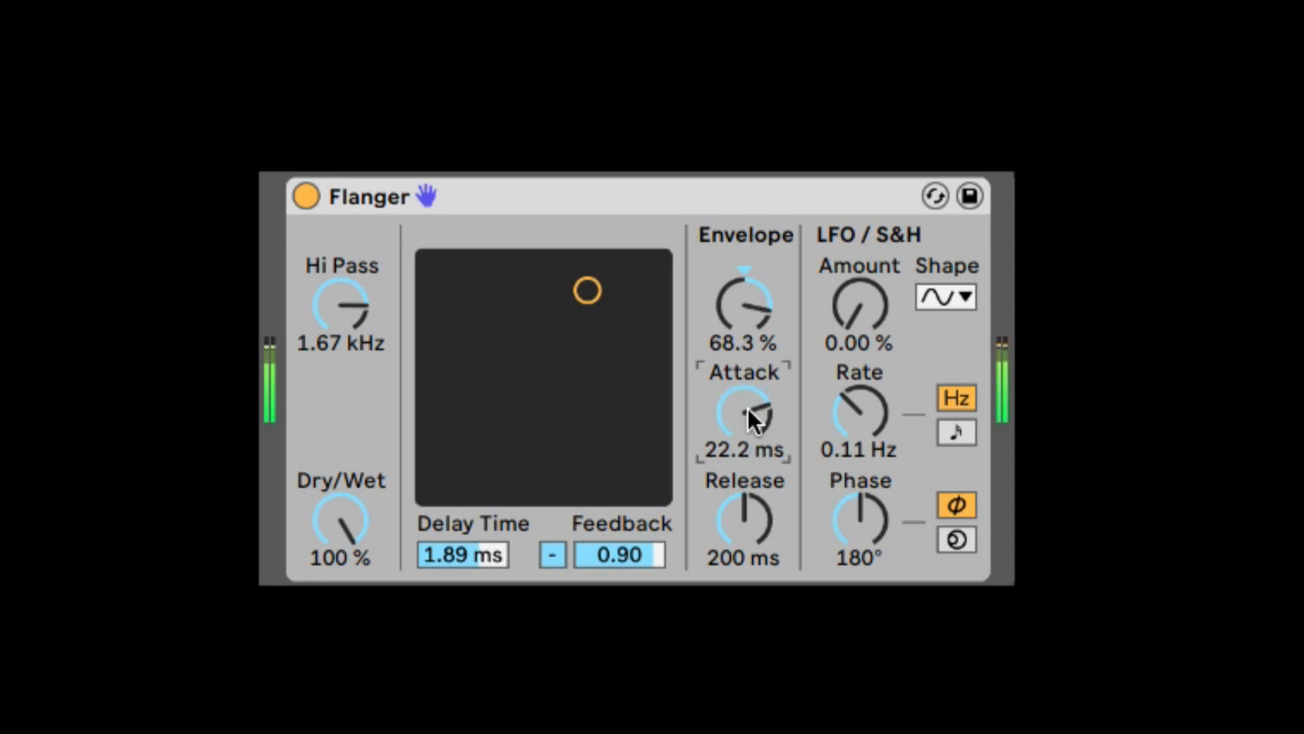
pyautogui.moveTo(745, 520); pyautogui.dragTo(744, 542)
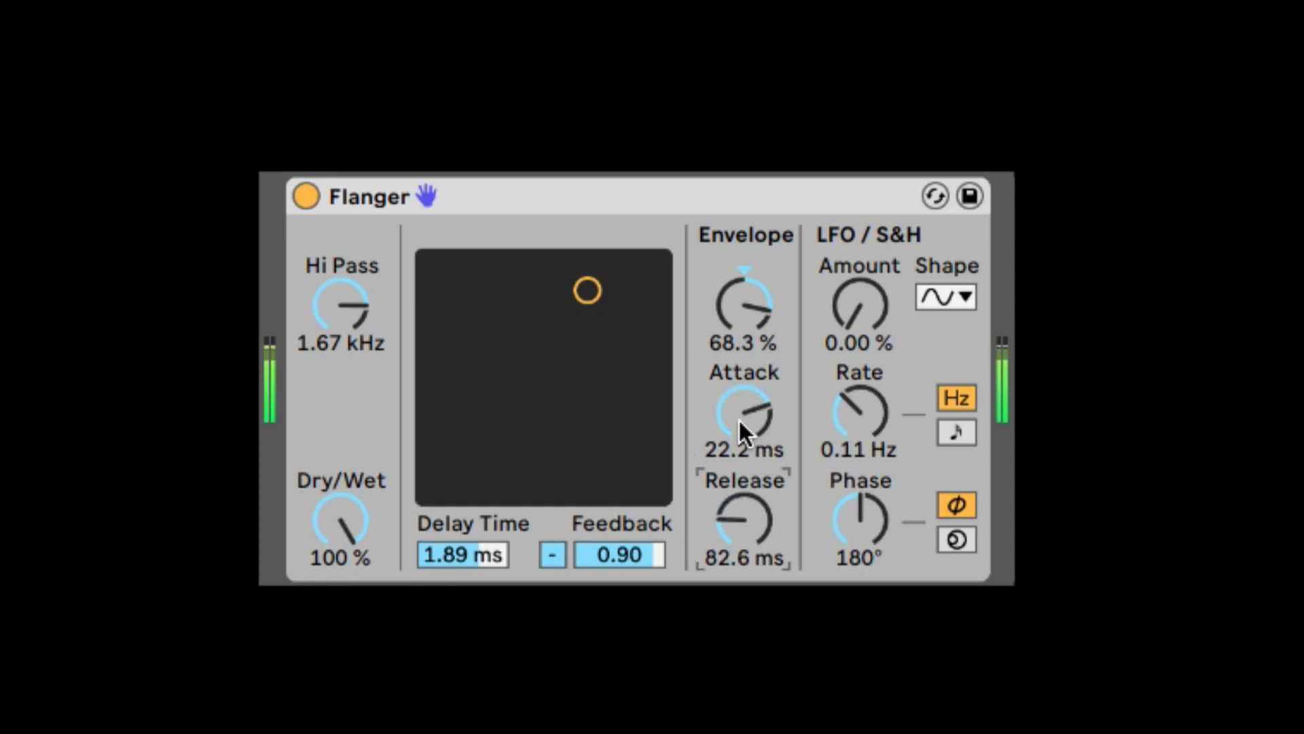
# Step: Set the envelope amount to -69.8 %, the release to 0.10 ms and the attack to 8.41 ms
pyautogui.moveTo(739, 418); pyautogui.dragTo(739, 398)
pyautogui.moveTo(756, 337); pyautogui.dragTo(757, 322)
pyautogui.moveTo(745, 519); pyautogui.dragTo(745, 550)
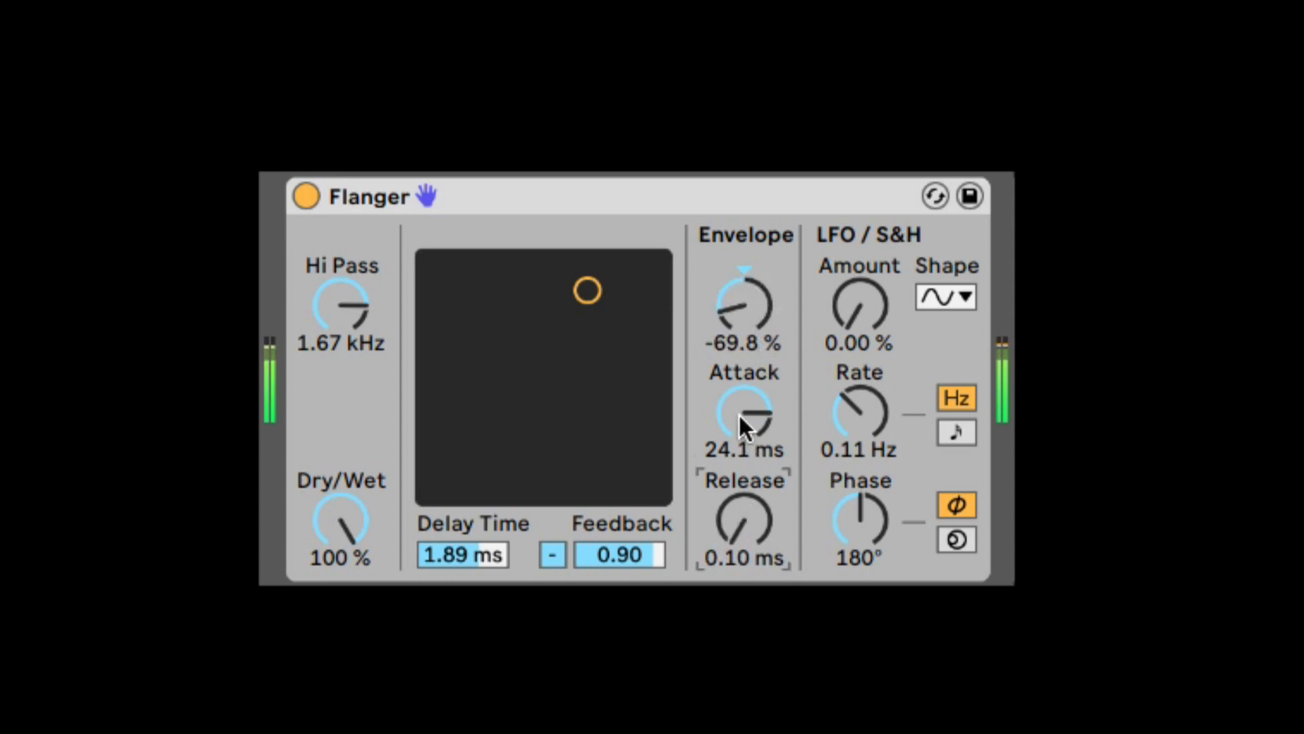
pyautogui.moveTo(739, 418); pyautogui.dragTo(743, 462)
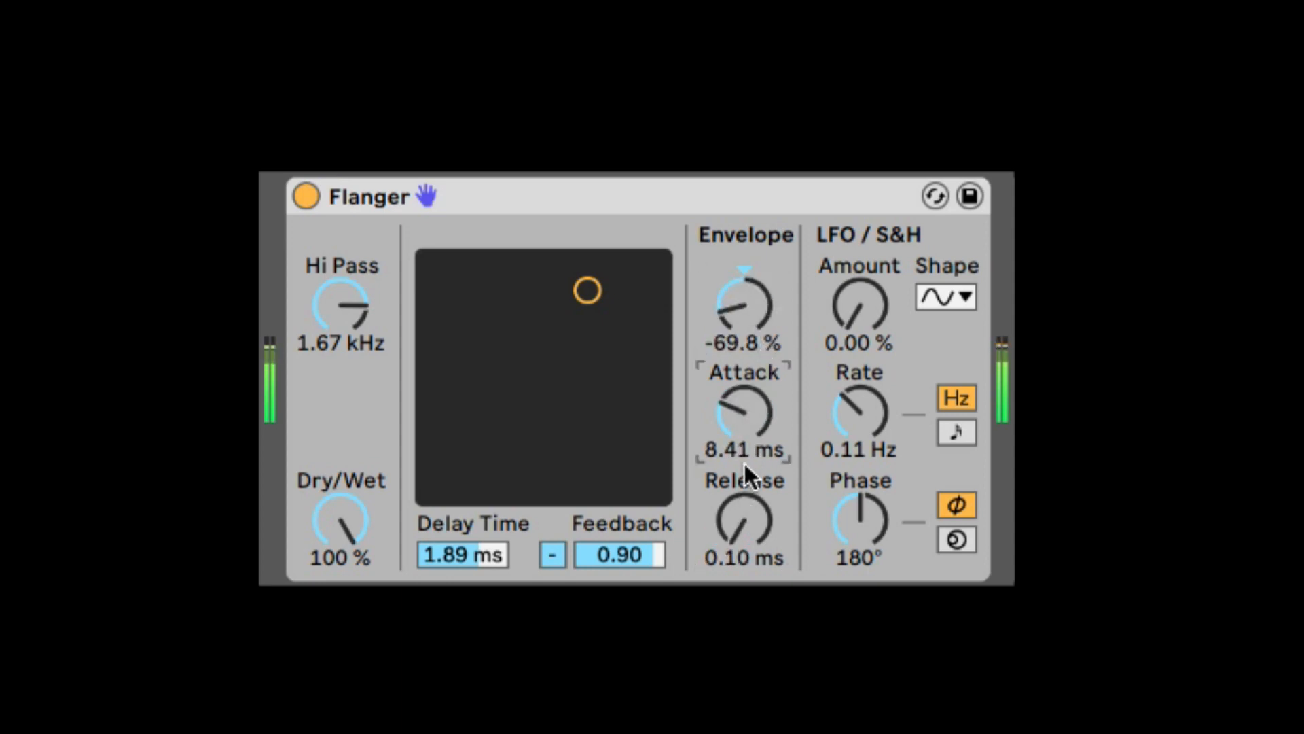
# Step: Reset the envelope release to its default of 200 ms and the envelope amount to 0 %
pyautogui.moveTo(745, 526); pyautogui.dragTo(747, 515)
pyautogui.press('Delete')
pyautogui.click(736, 302)
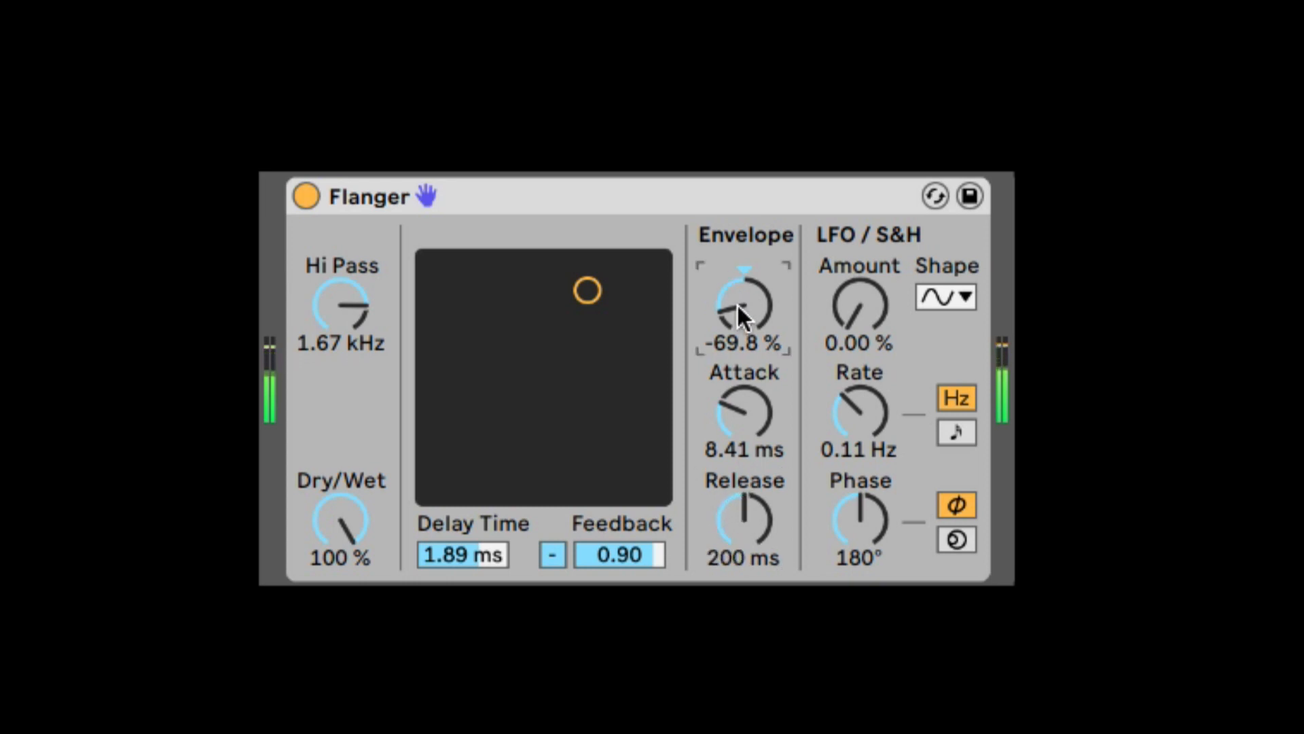
pyautogui.press('Delete')
# Step: Raise the LFO amount to 100 % and restart playback
pyautogui.click(864, 312)
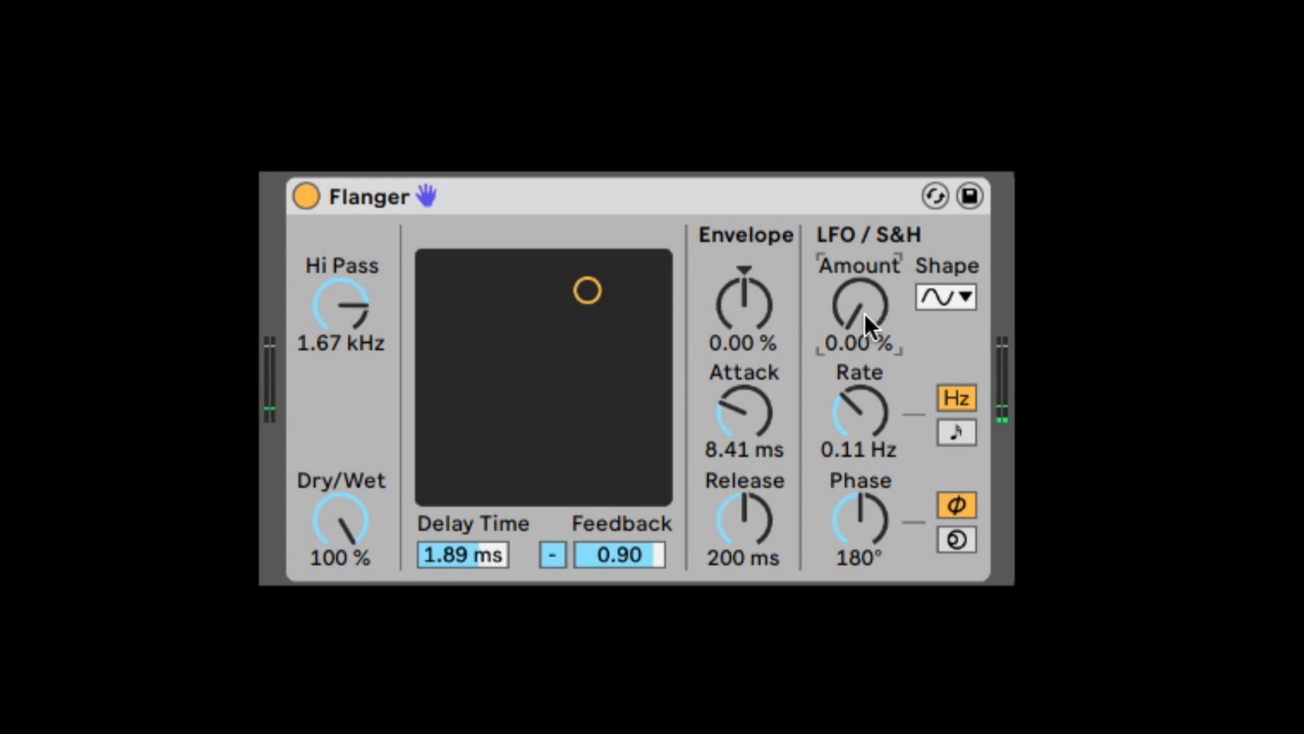
pyautogui.moveTo(864, 312); pyautogui.dragTo(864, 245)
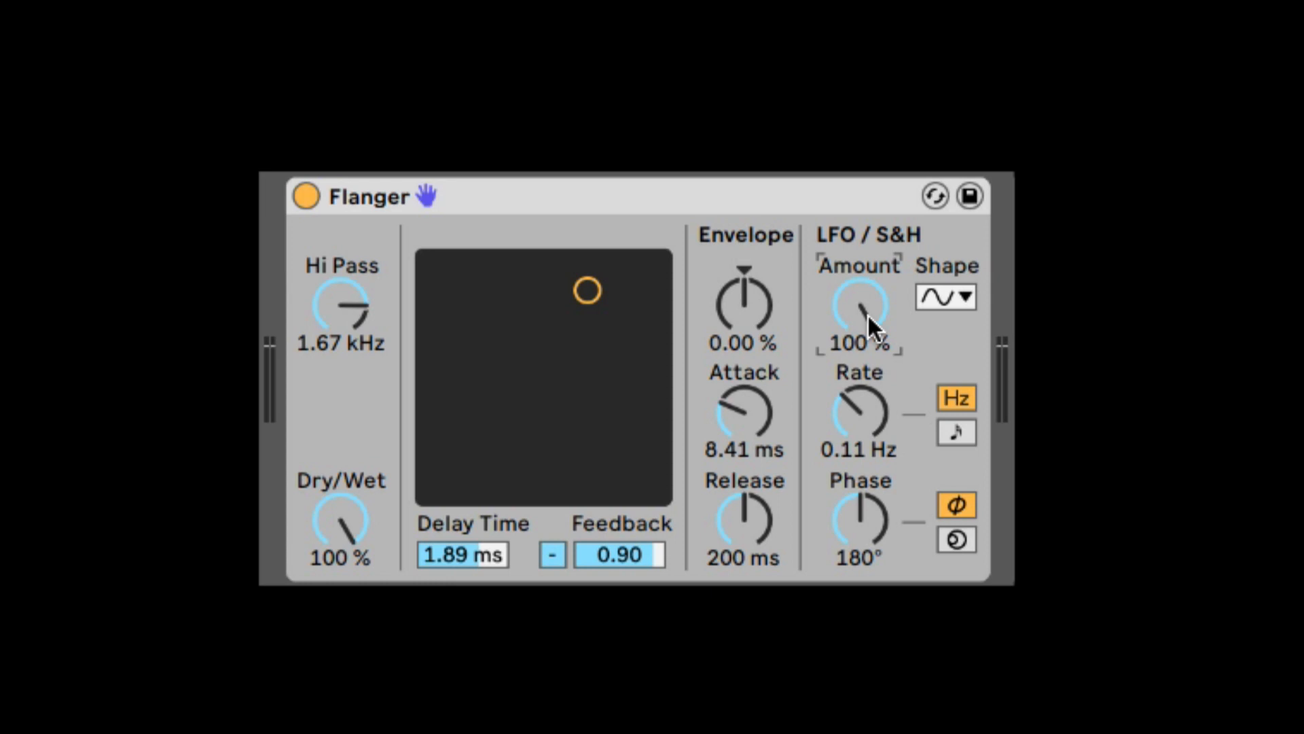
pyautogui.press('space')
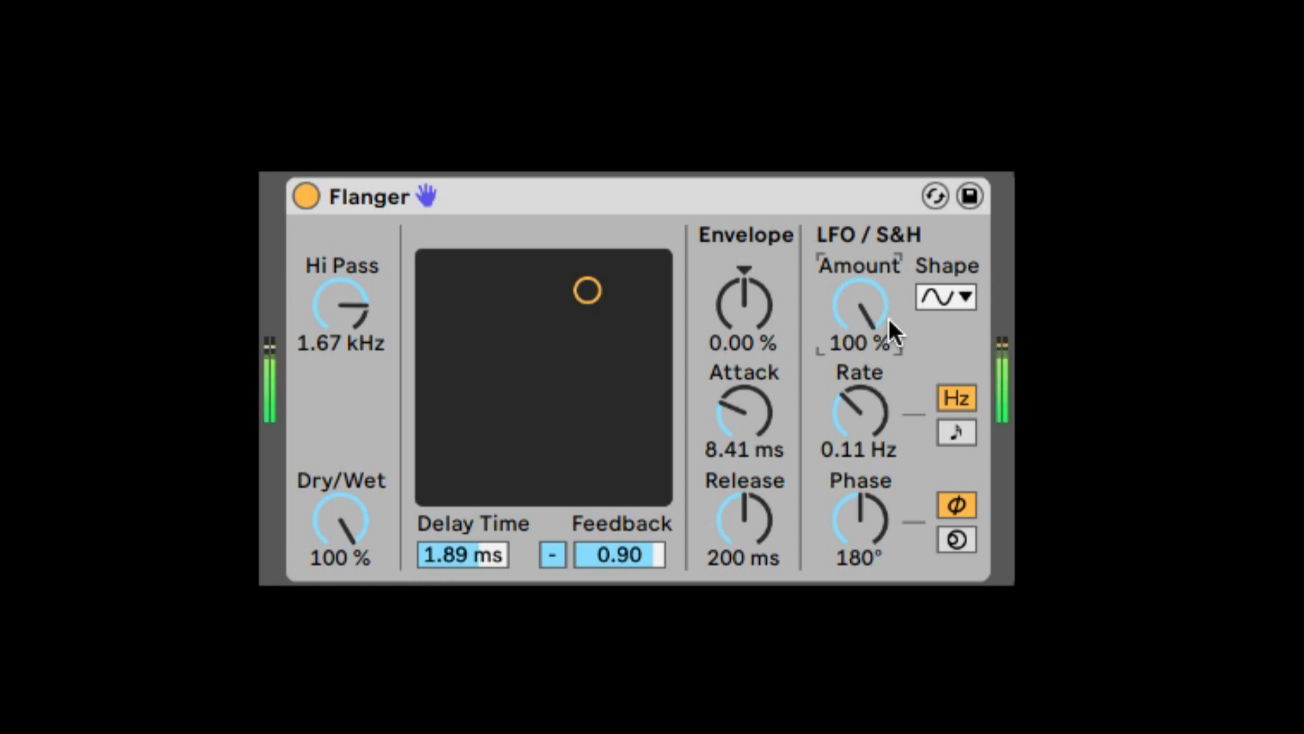
# Step: Try the square, triangle and rising sawtooth shapes for the LFO in turn
pyautogui.click(935, 297)
pyautogui.click(950, 359)
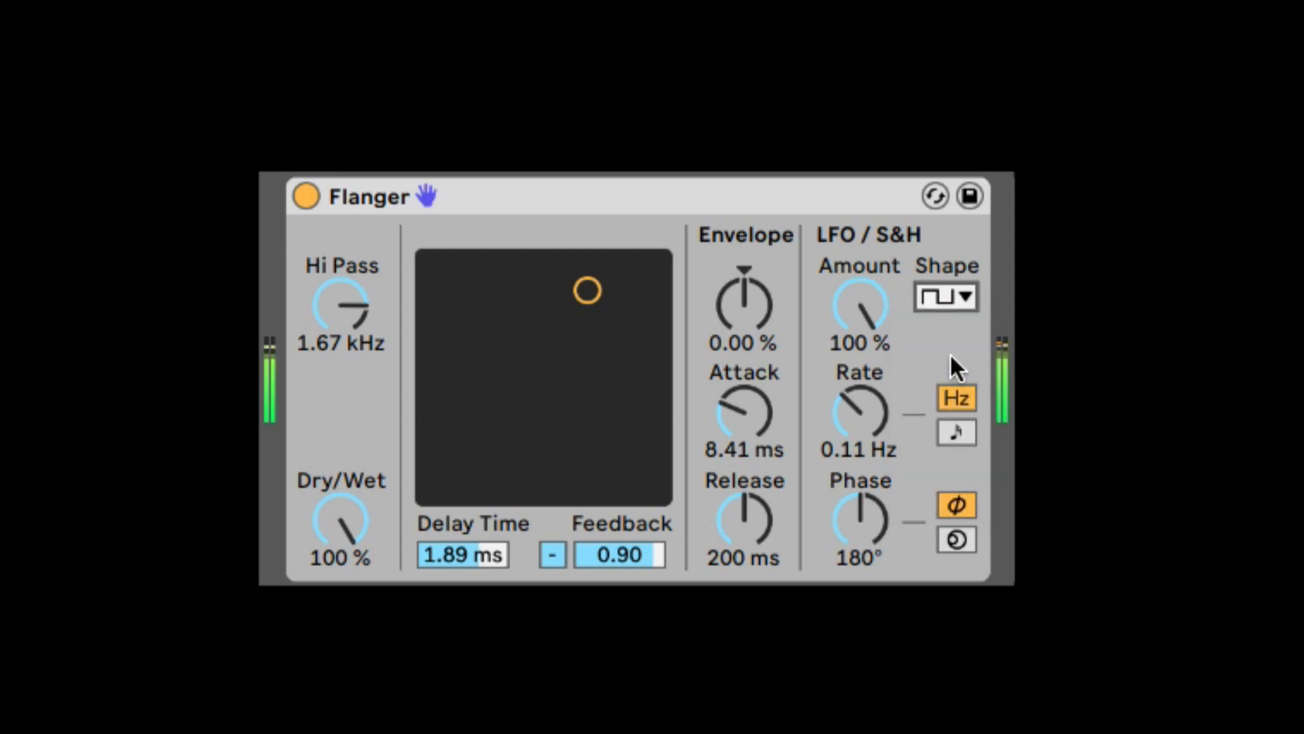
pyautogui.click(939, 296)
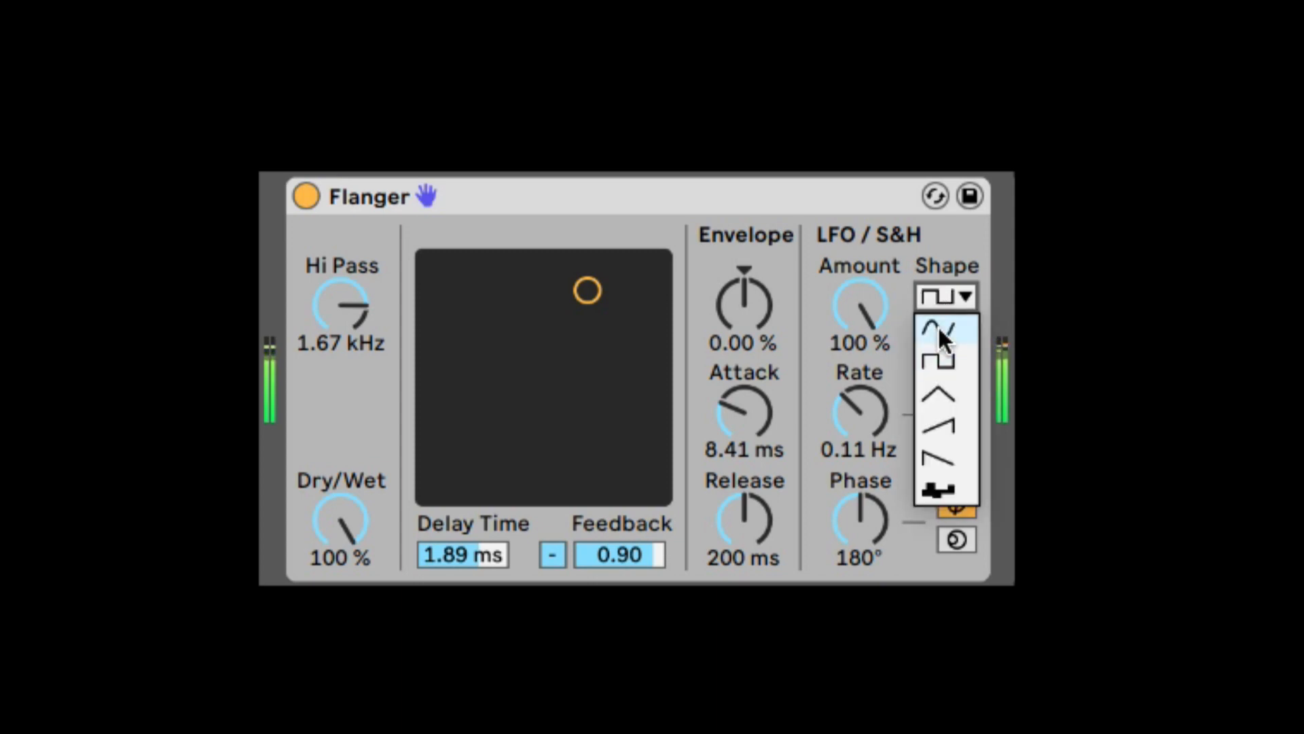
pyautogui.click(936, 404)
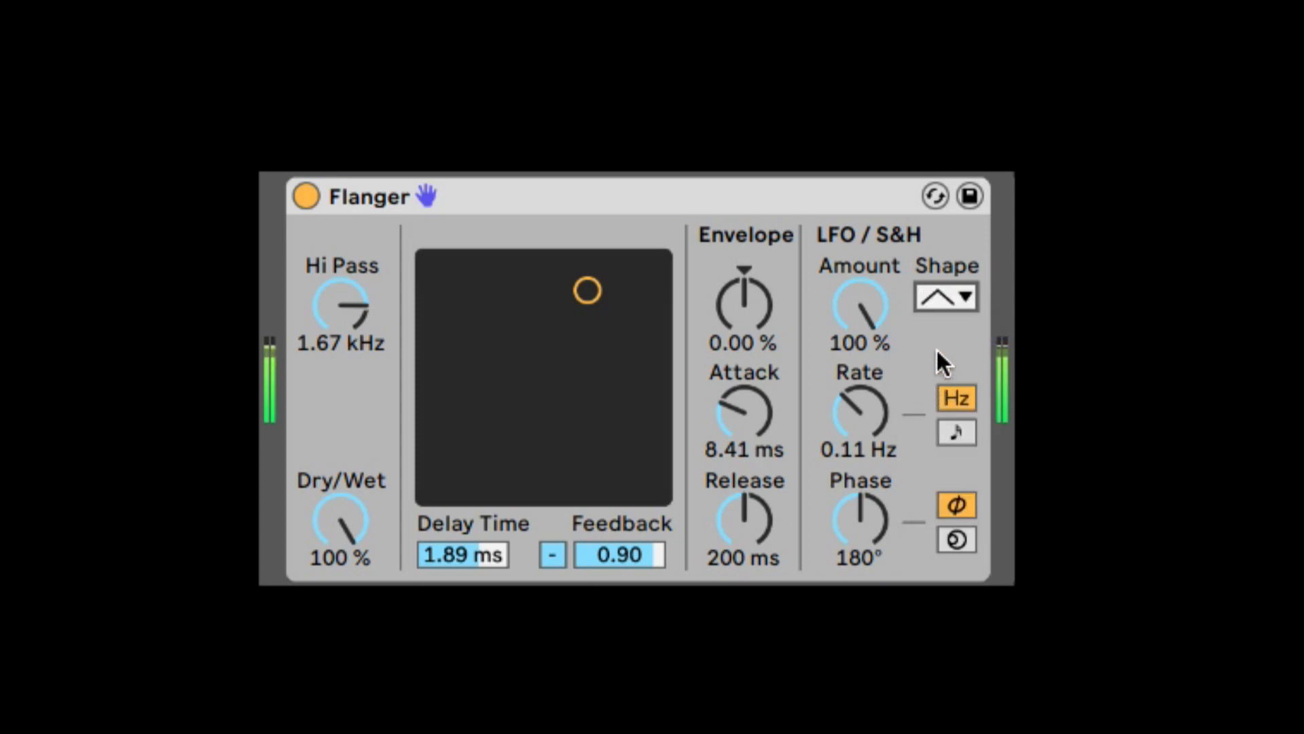
pyautogui.click(934, 299)
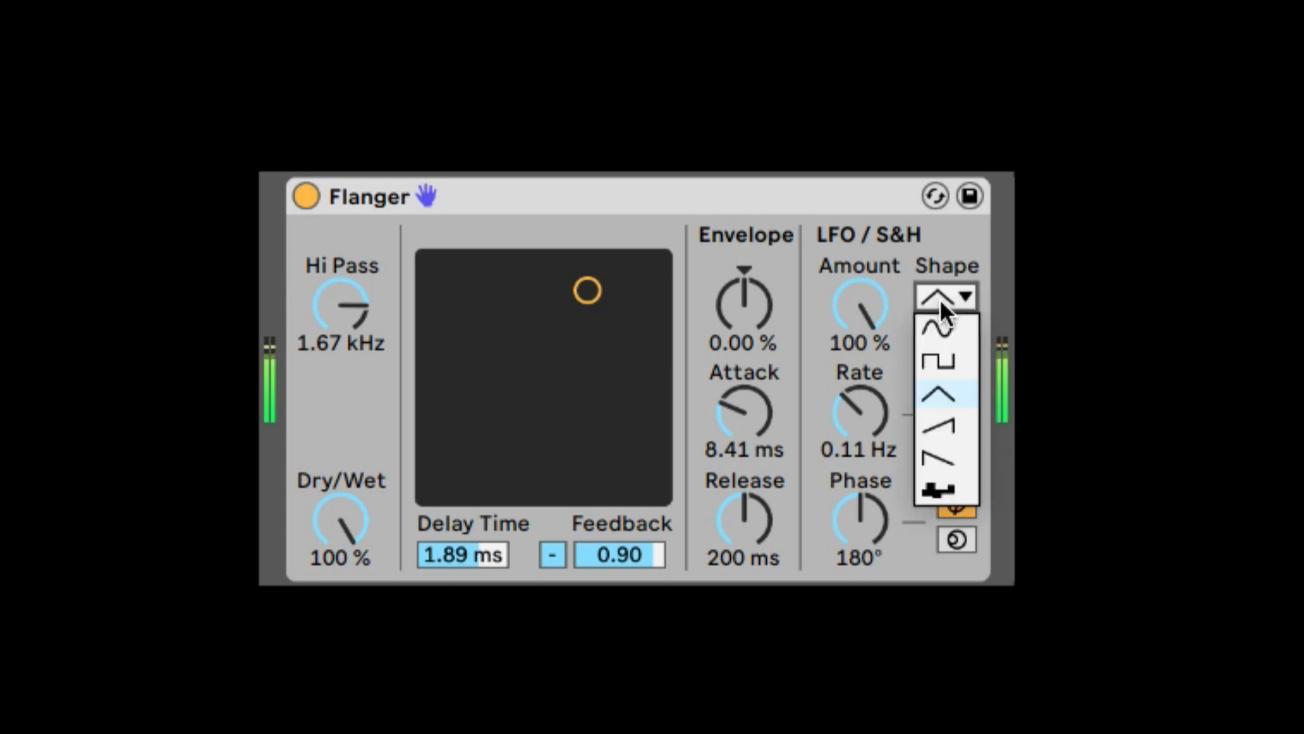
pyautogui.click(944, 425)
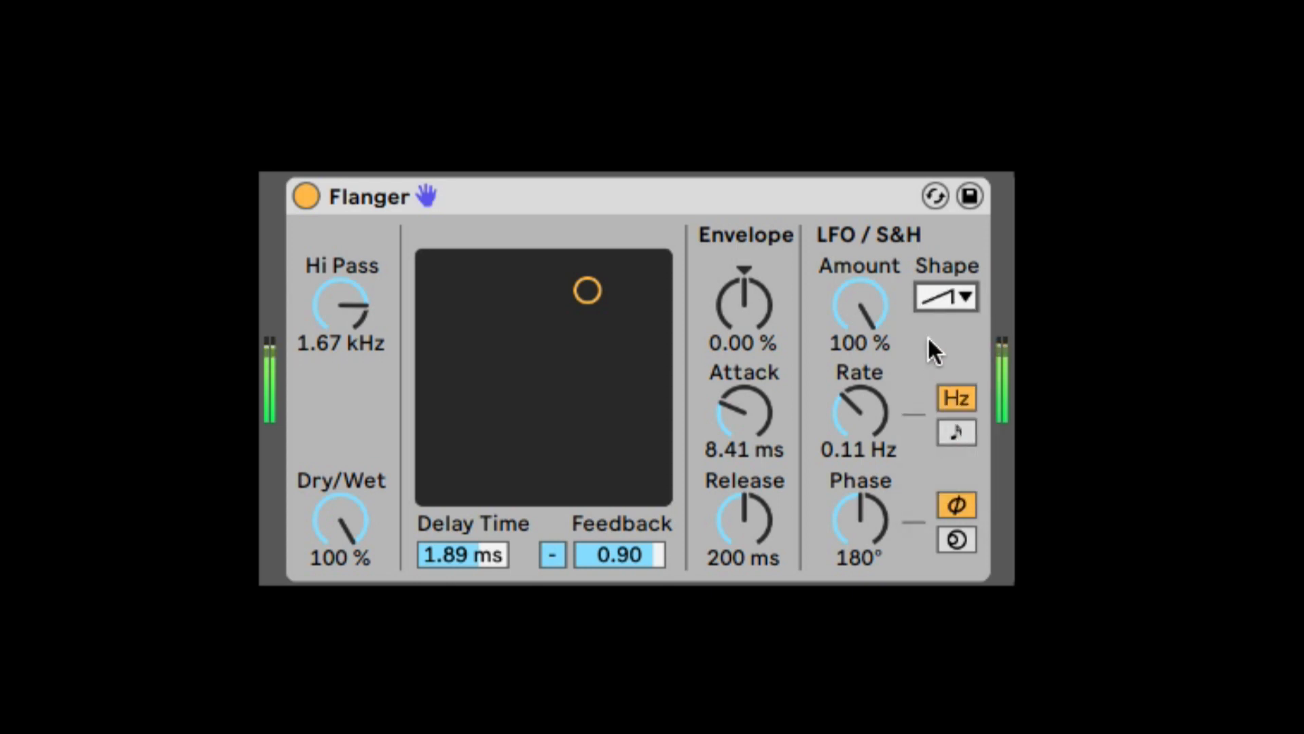
# Step: Try the stepped random LFO shape, and set the shape to triangle
pyautogui.click(935, 299)
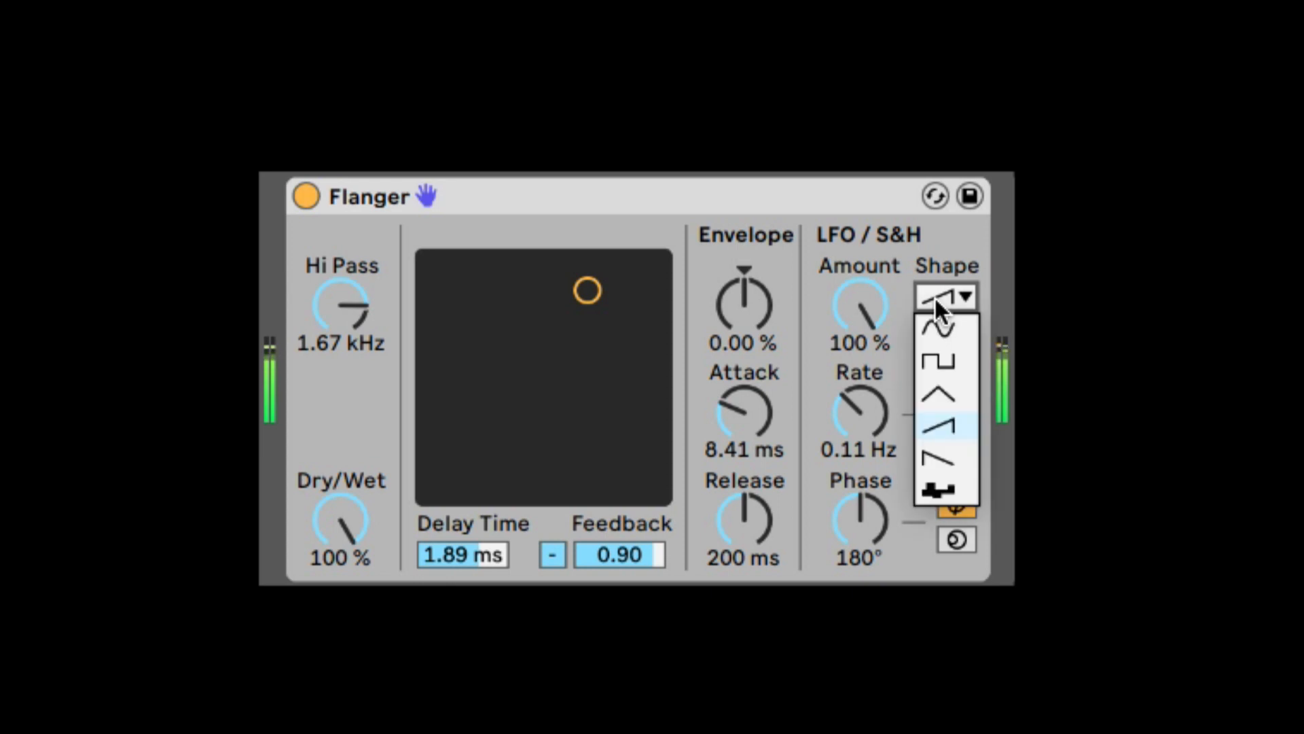
pyautogui.click(934, 485)
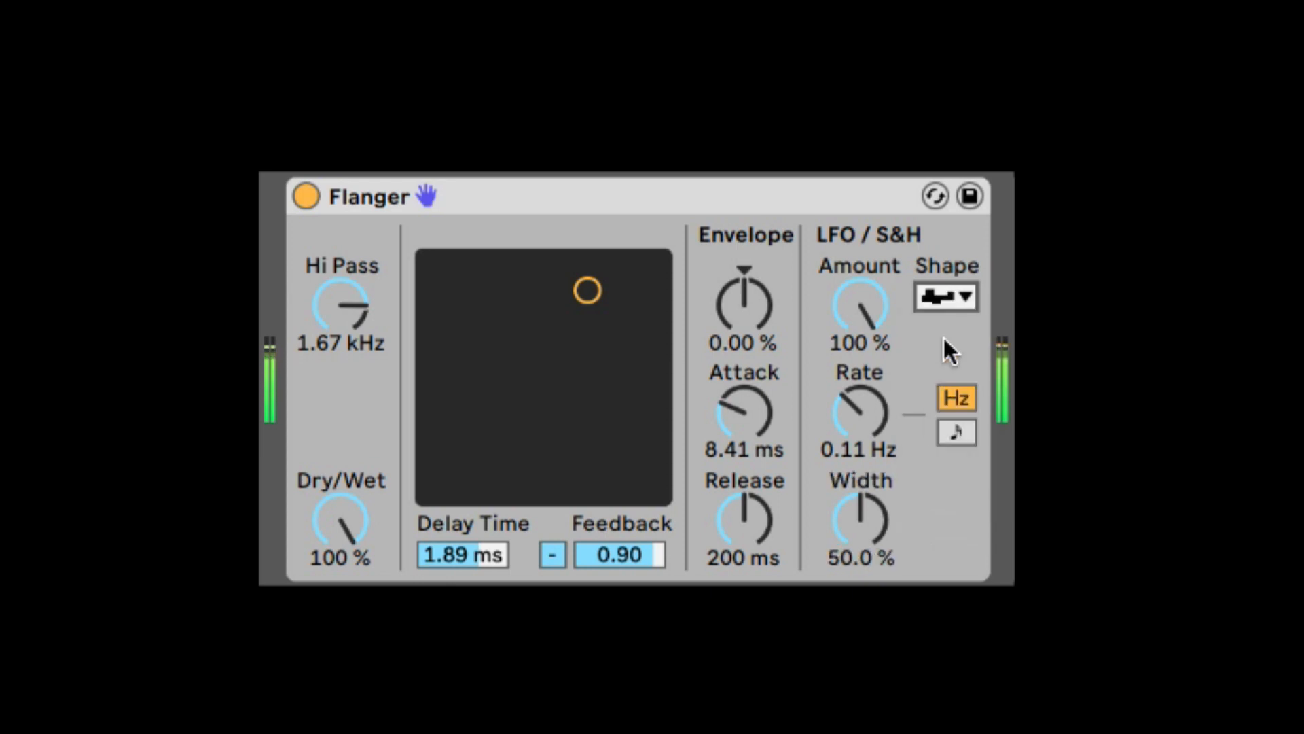
pyautogui.click(943, 297)
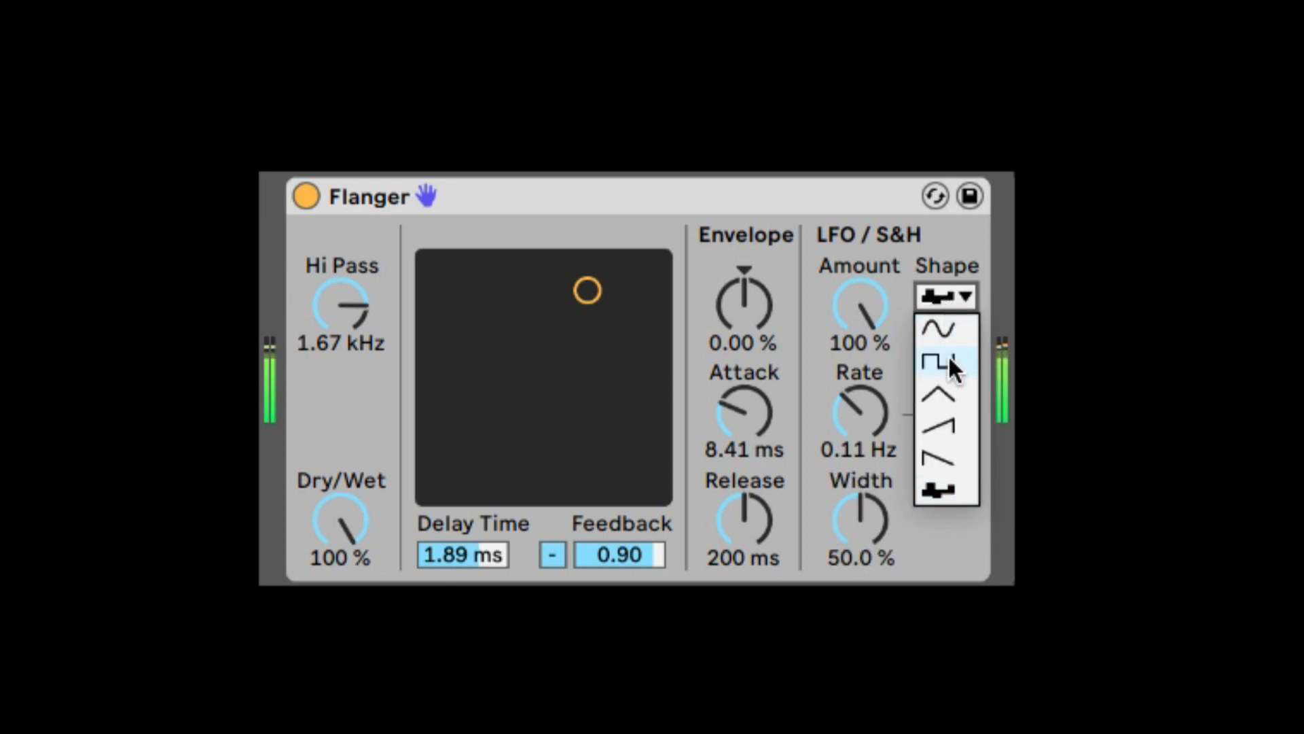
pyautogui.click(943, 394)
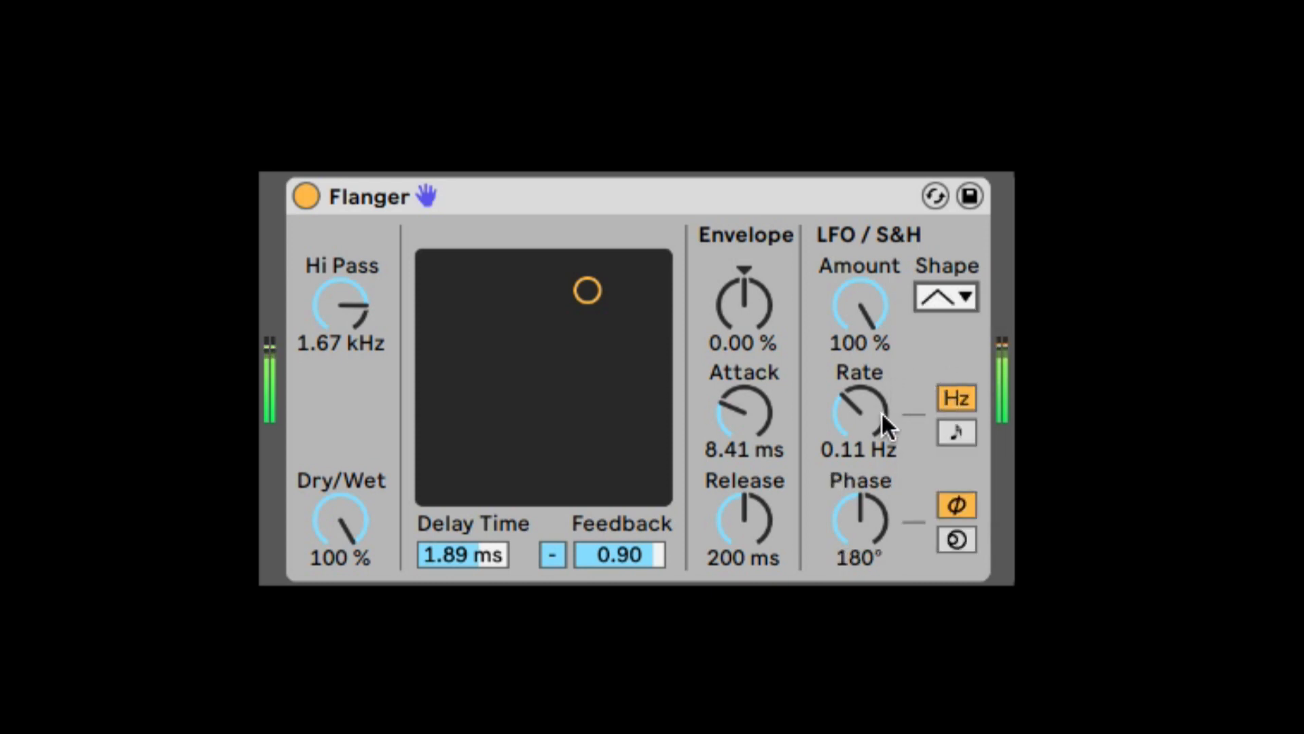
# Step: Set the LFO rate to 0.32 Hz, and switch the rate to tempo sync at 1/16
pyautogui.moveTo(861, 409)
pyautogui.mouseDown()
pyautogui.moveTo(862, 316)
pyautogui.moveTo(862, 409)
pyautogui.mouseUp()
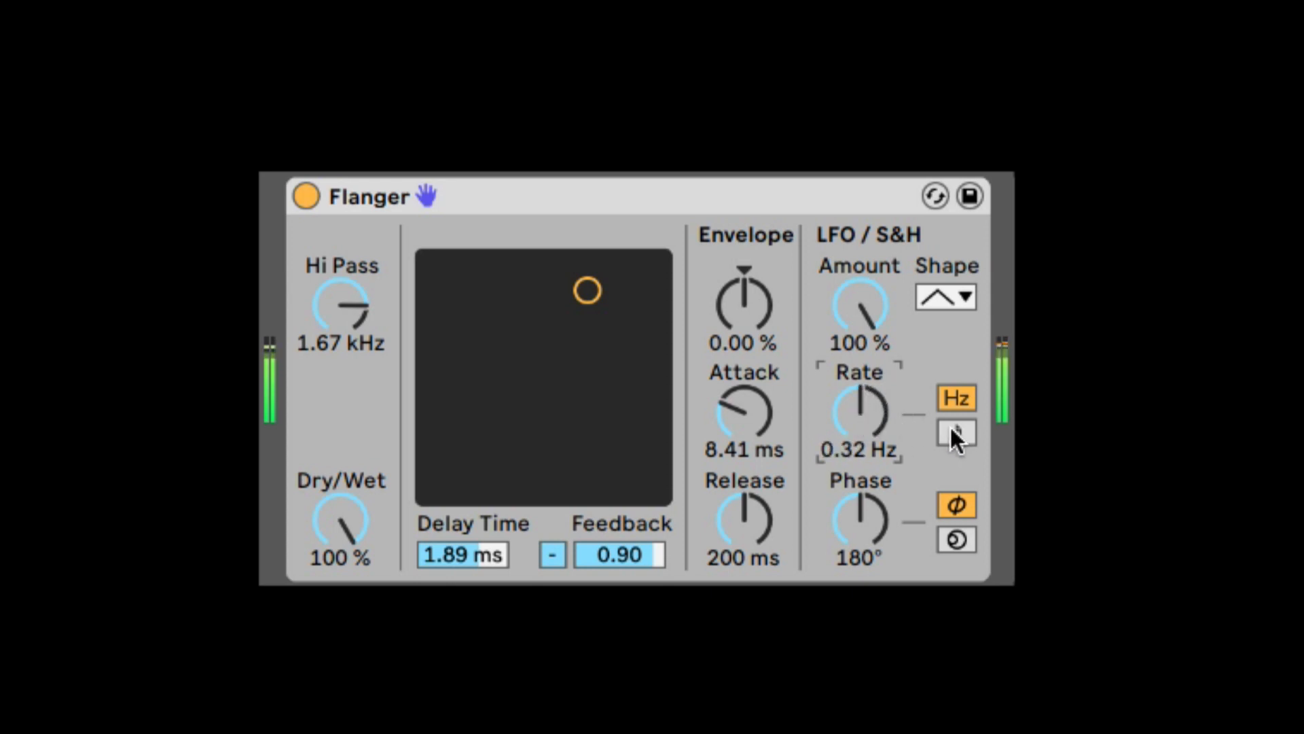
pyautogui.click(951, 428)
pyautogui.click(874, 411)
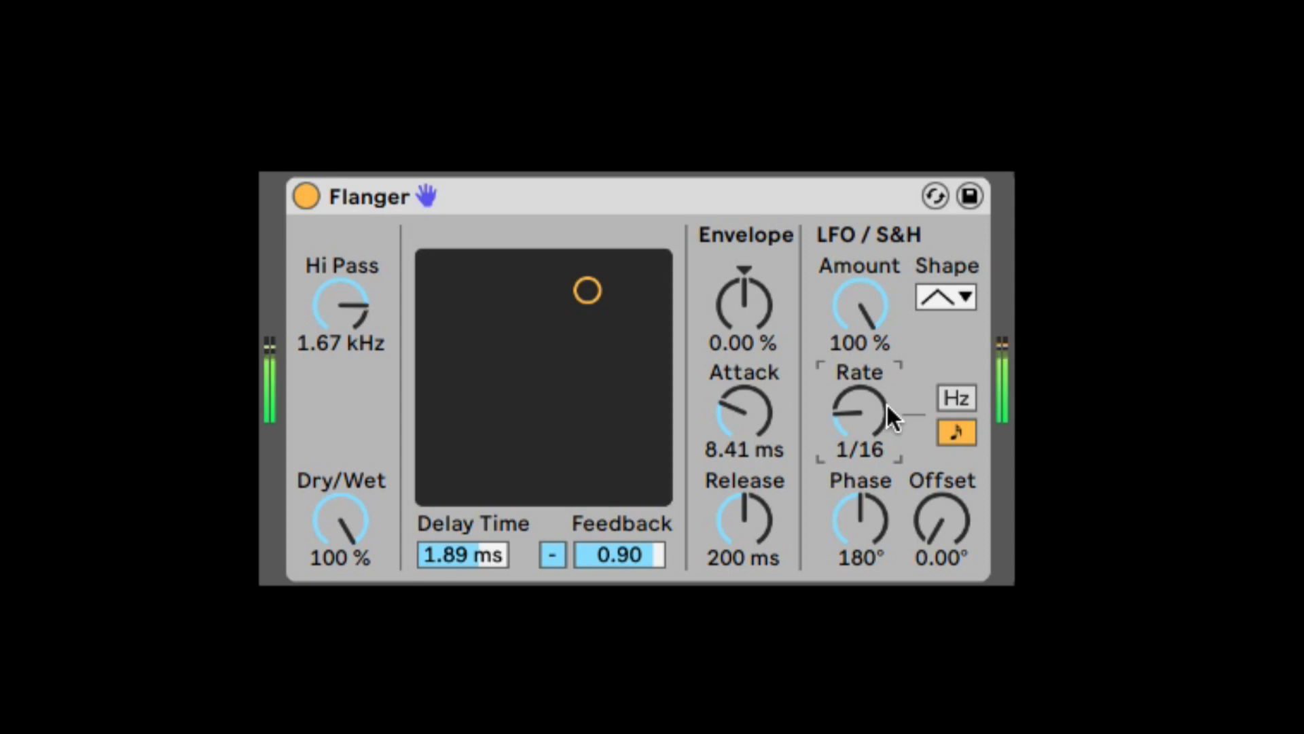
# Step: Set the delay time to 2.49 ms and feedback to 0.86, return the LFO rate to Hz, and select the Phase control
pyautogui.moveTo(541, 276); pyautogui.dragTo(611, 299)
pyautogui.moveTo(534, 382); pyautogui.dragTo(603, 301)
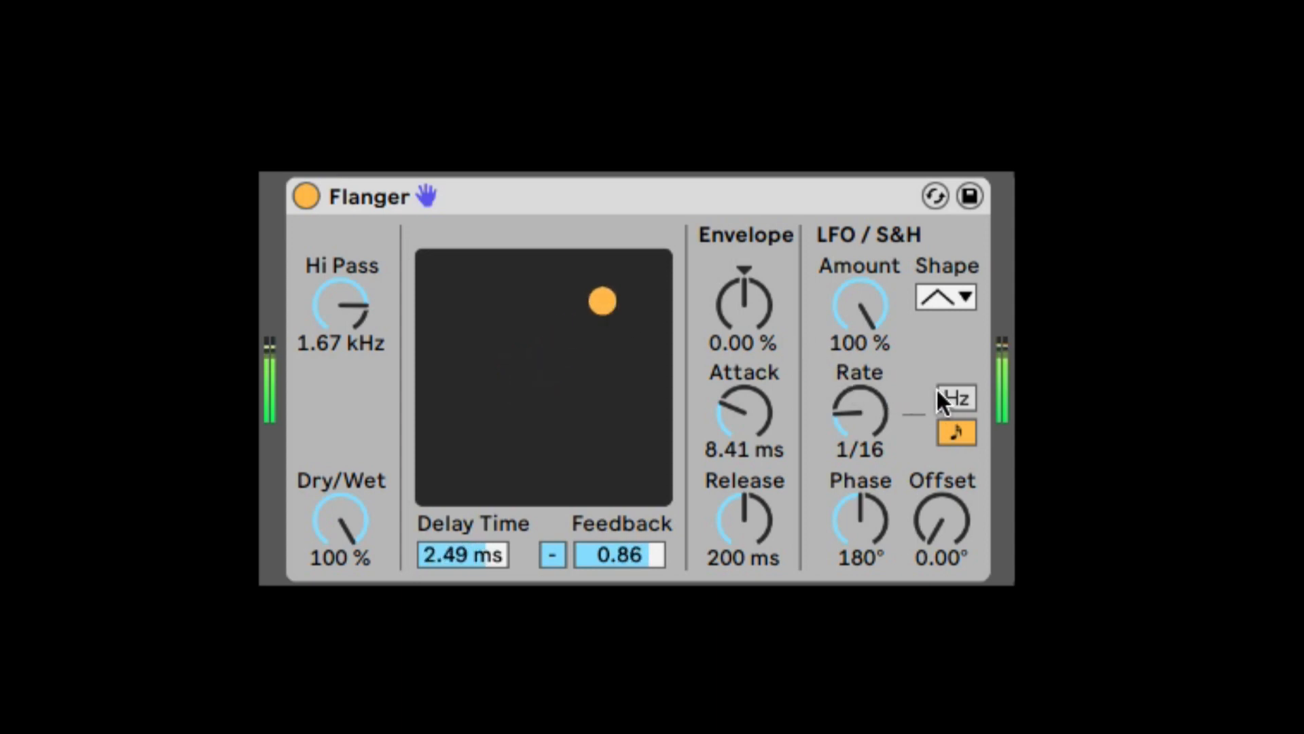
pyautogui.click(953, 398)
pyautogui.click(856, 522)
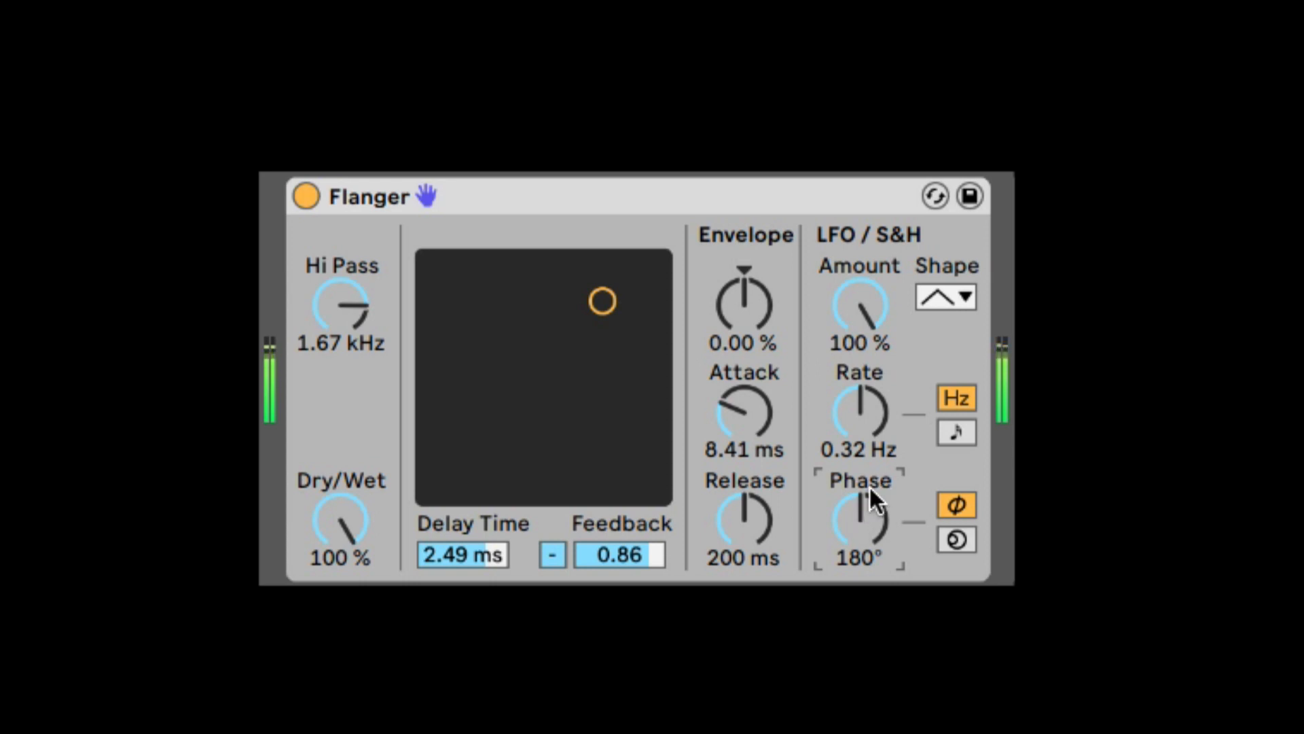
# Step: Try an LFO phase of 45.7°, and raise the phase to 191°
pyautogui.moveTo(868, 507); pyautogui.dragTo(868, 560)
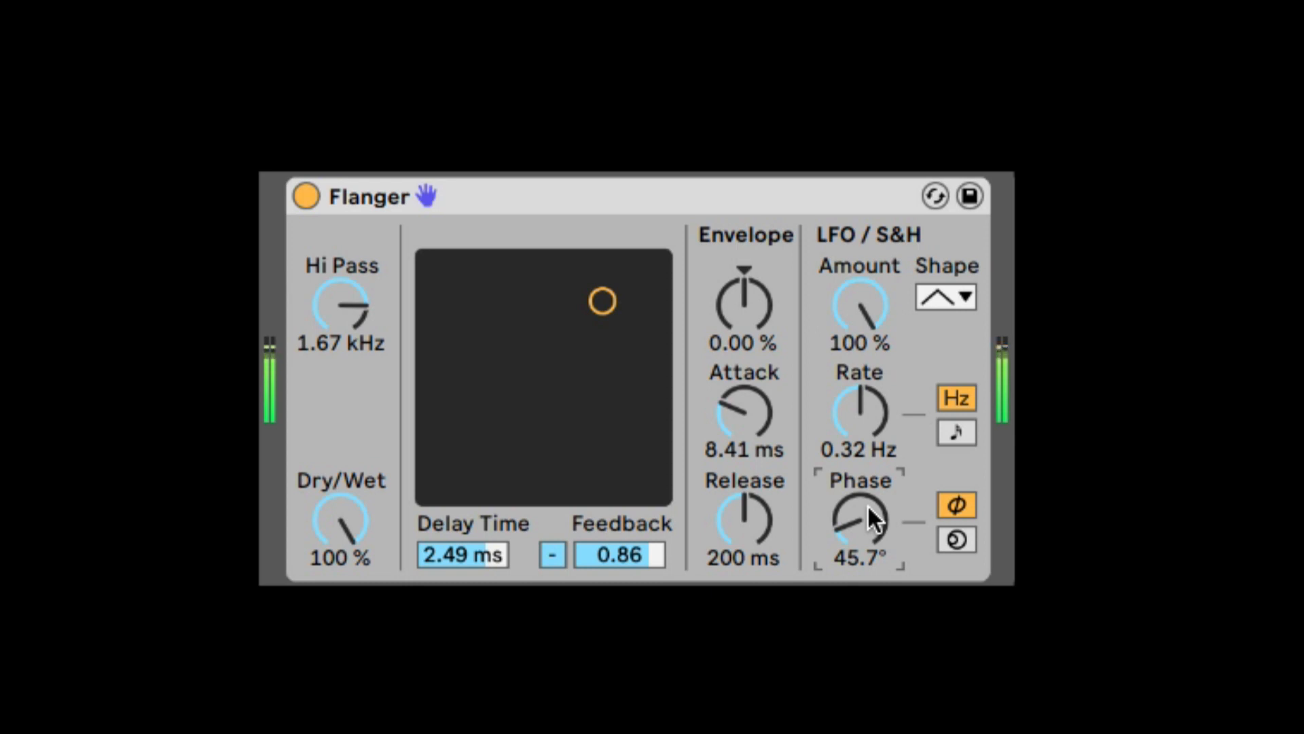
pyautogui.moveTo(869, 506); pyautogui.dragTo(868, 449)
# Step: Switch the LFO from Phase to Spin, try a spin of 42 %, lower it, and return to Phase
pyautogui.click(946, 534)
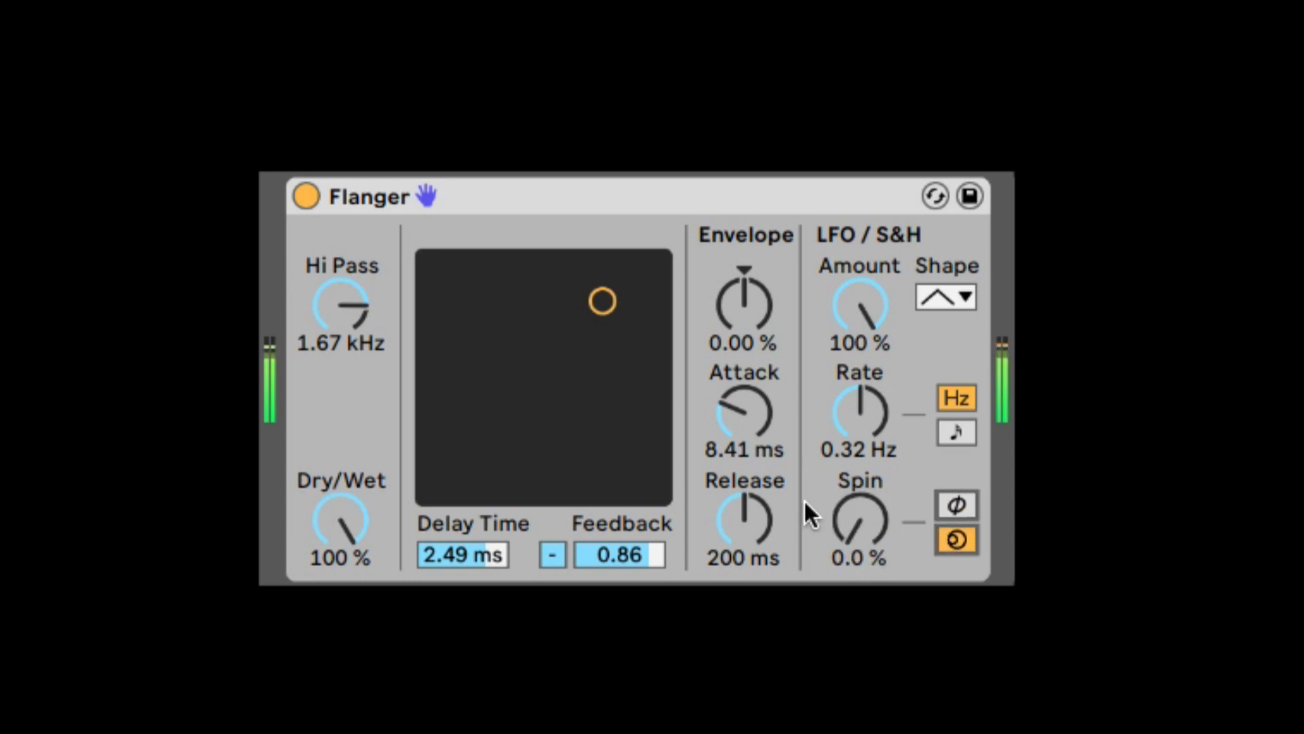
pyautogui.moveTo(854, 518)
pyautogui.mouseDown()
pyautogui.moveTo(855, 486)
pyautogui.moveTo(858, 514)
pyautogui.mouseUp()
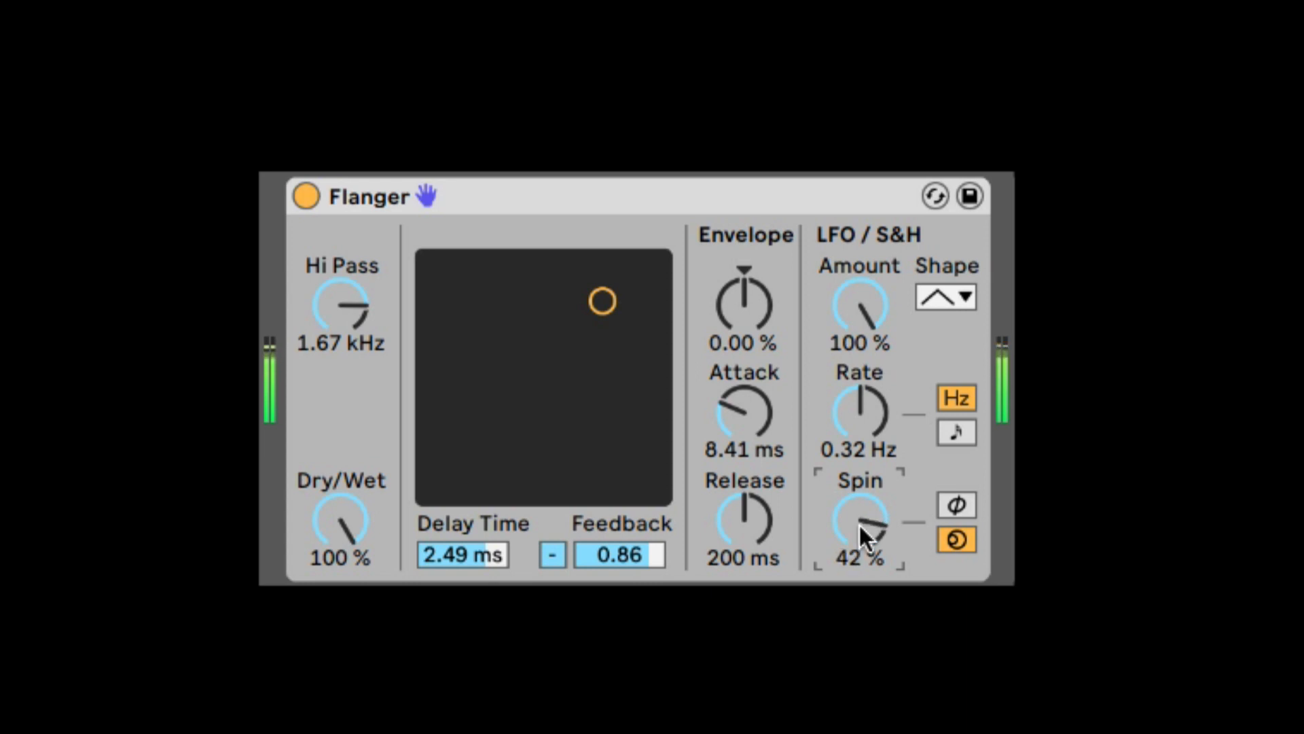
pyautogui.moveTo(859, 523); pyautogui.dragTo(858, 546)
pyautogui.click(969, 508)
# Step: With the LFO rate synced to tempo at 1/16, adjust the Offset and set the phase to 42.9°
pyautogui.click(949, 432)
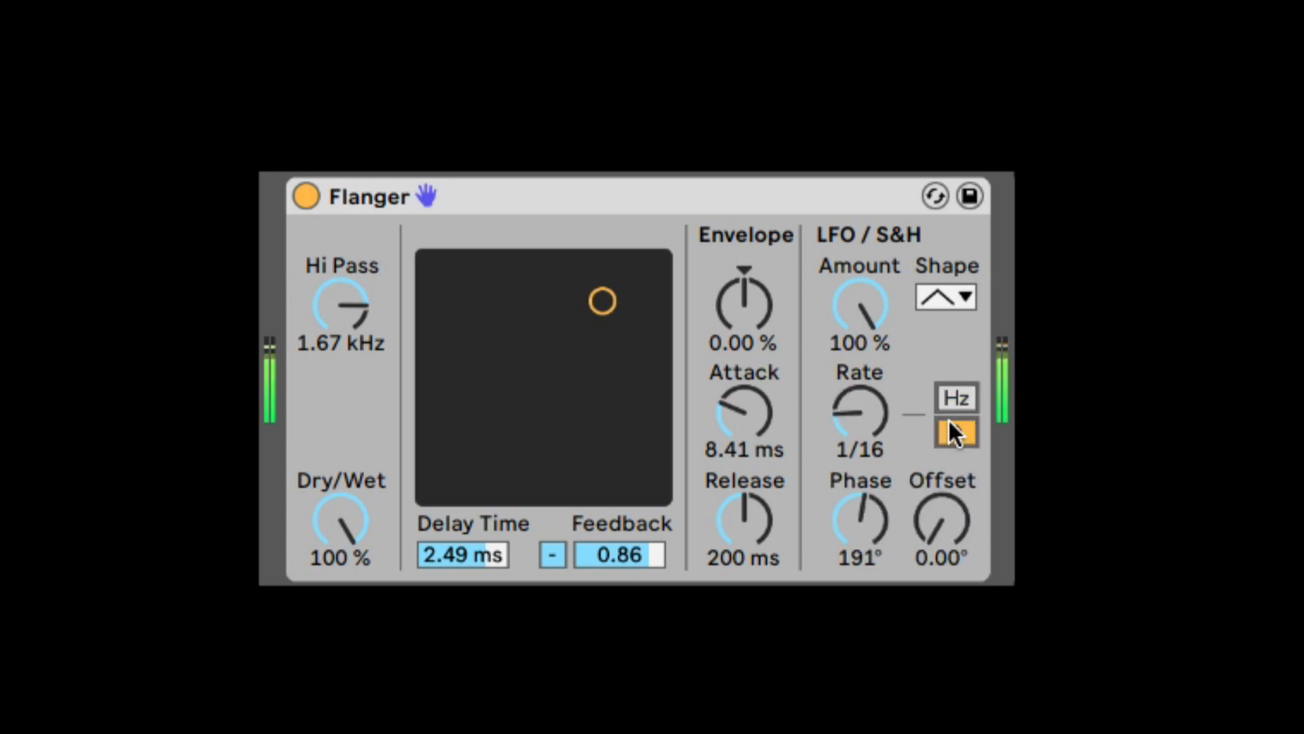
pyautogui.click(867, 407)
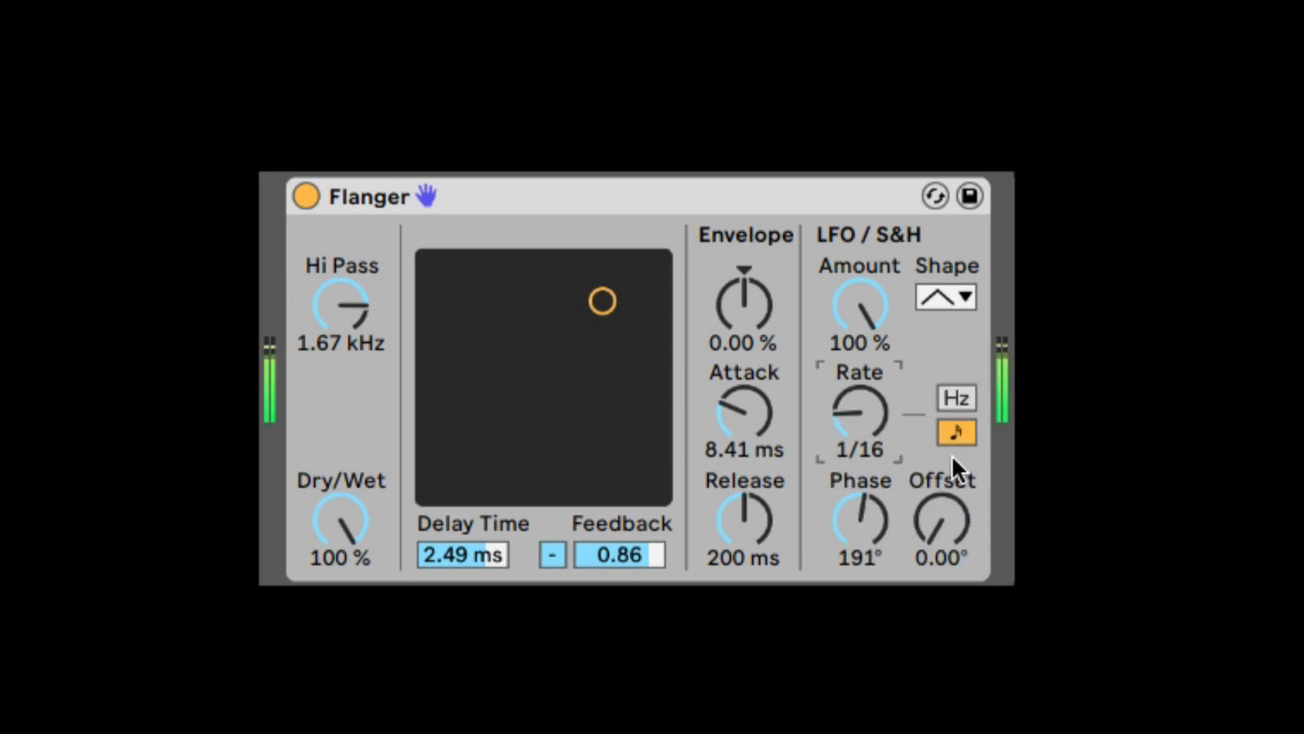
pyautogui.moveTo(947, 511); pyautogui.dragTo(946, 406)
pyautogui.moveTo(866, 503); pyautogui.dragTo(866, 553)
# Step: Return the LFO rate to Hz at 0.08 Hz, and set the delay time to 0.40 ms with feedback at 0.41
pyautogui.click(948, 397)
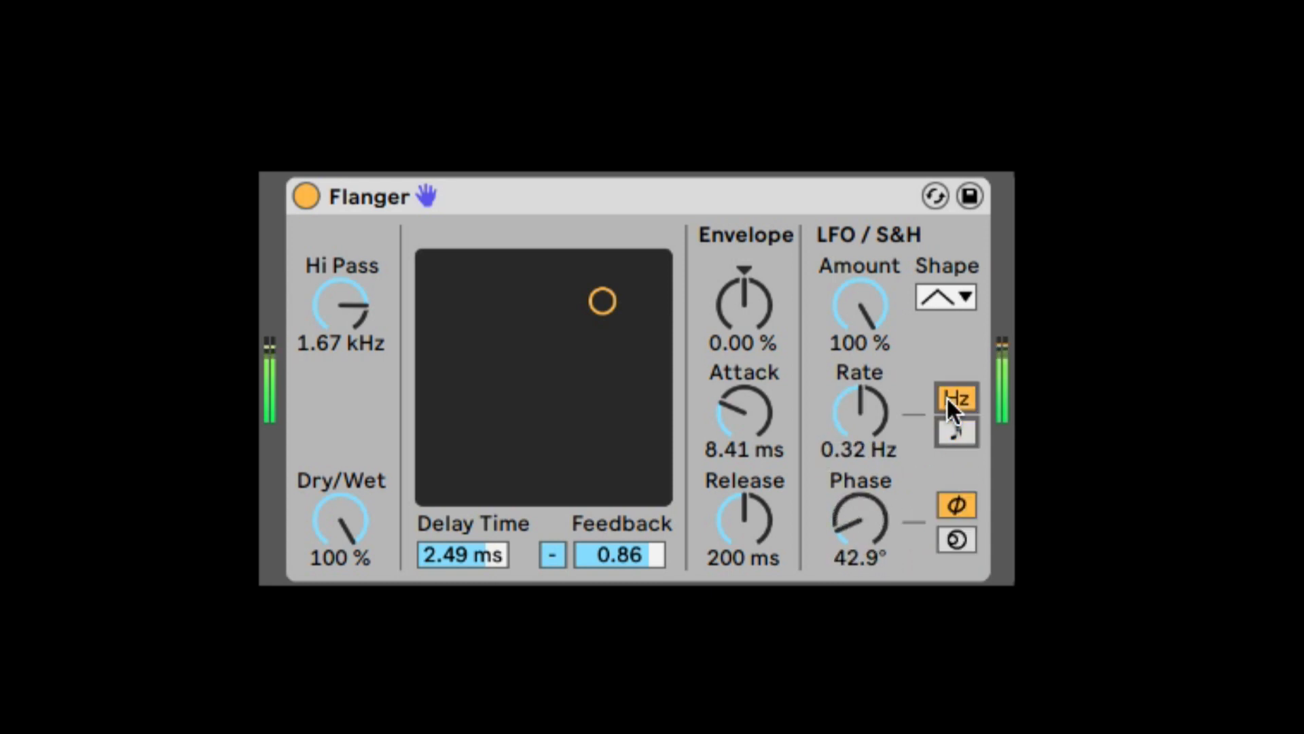
pyautogui.moveTo(860, 411); pyautogui.dragTo(860, 455)
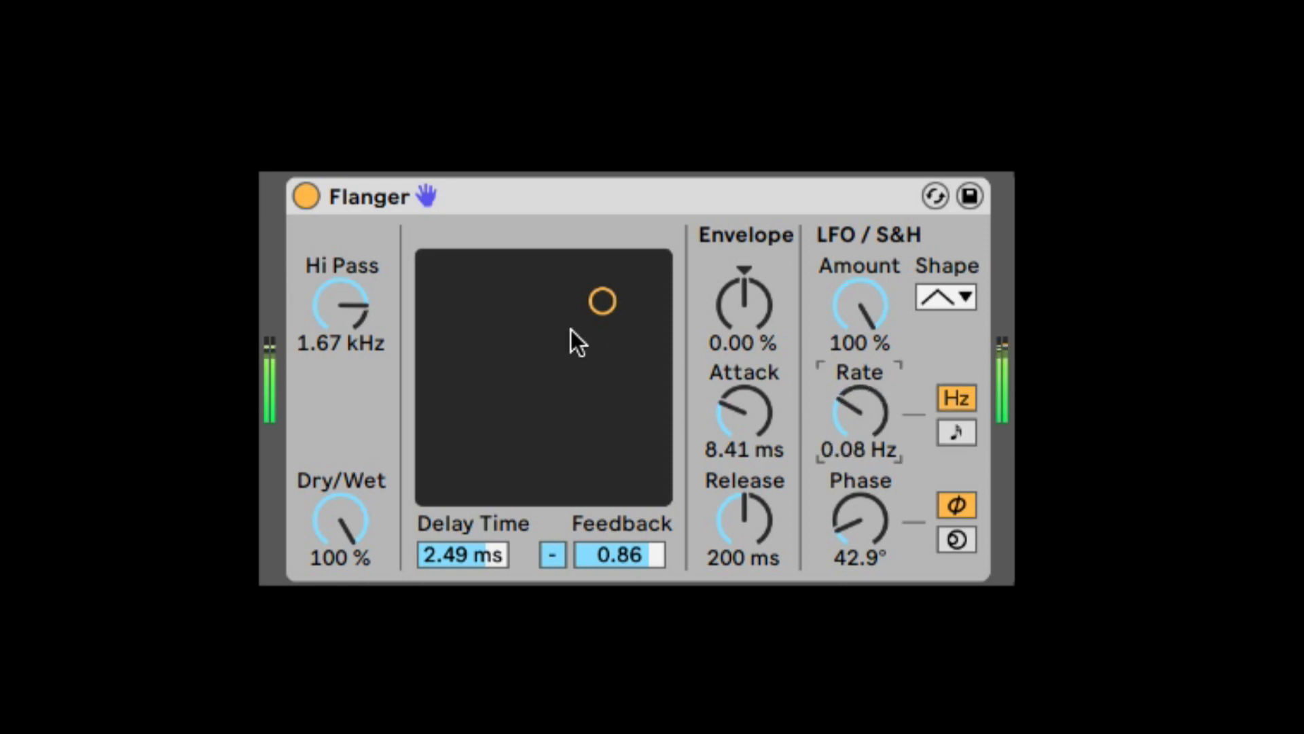
pyautogui.moveTo(571, 329); pyautogui.dragTo(517, 399)
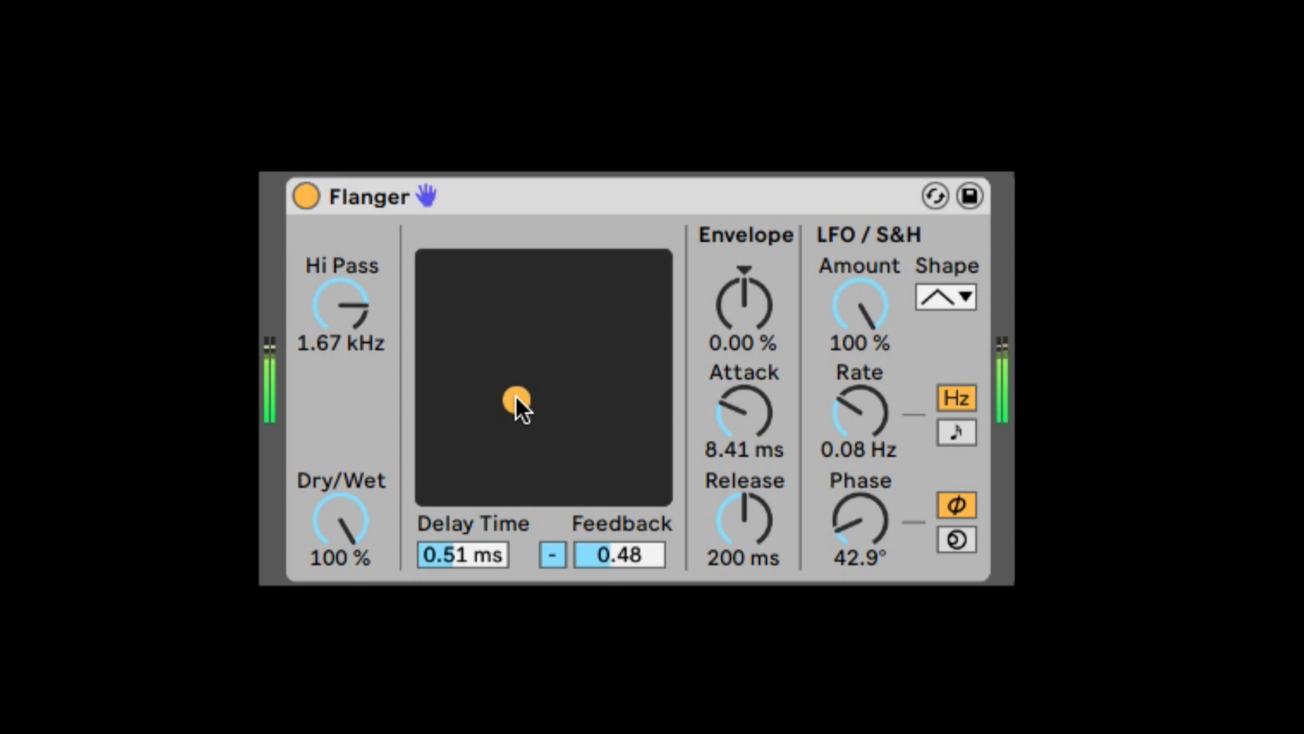
pyautogui.moveTo(515, 397)
pyautogui.mouseDown()
pyautogui.moveTo(650, 262)
pyautogui.moveTo(504, 414)
pyautogui.mouseUp()
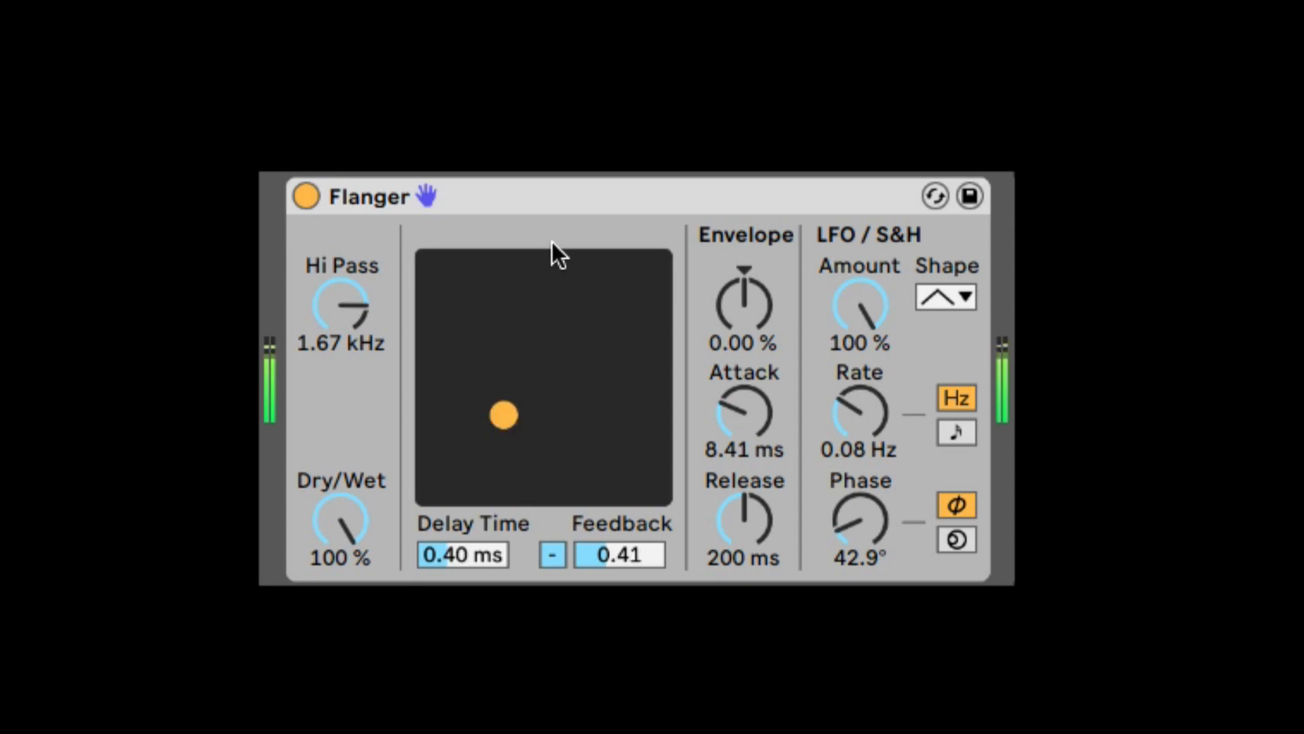
# Step: Set the LFO amount to 0 %, and the delay time to 3.29 ms with feedback at 0.43
pyautogui.moveTo(862, 297); pyautogui.dragTo(862, 381)
pyautogui.moveTo(497, 423); pyautogui.dragTo(618, 410)
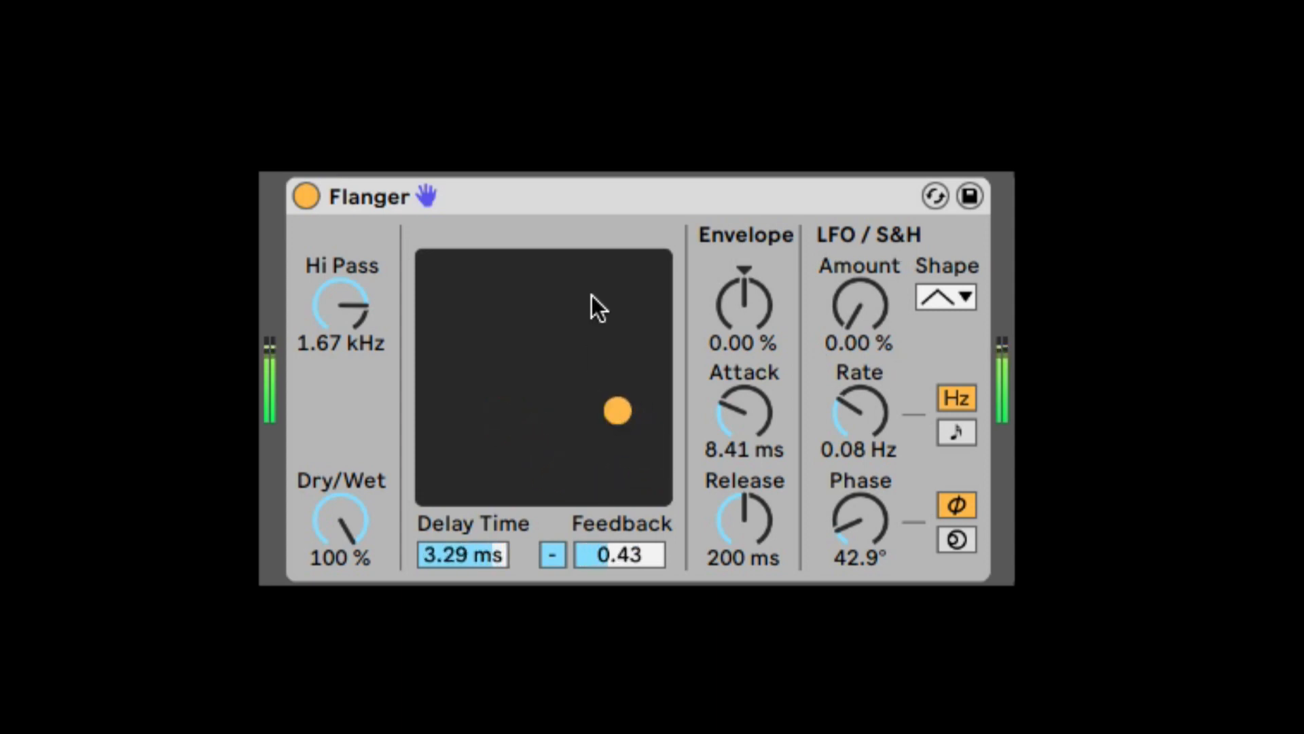
# Step: Check the Hi-Quality setting among the Flanger device's options
pyautogui.rightClick(571, 206)
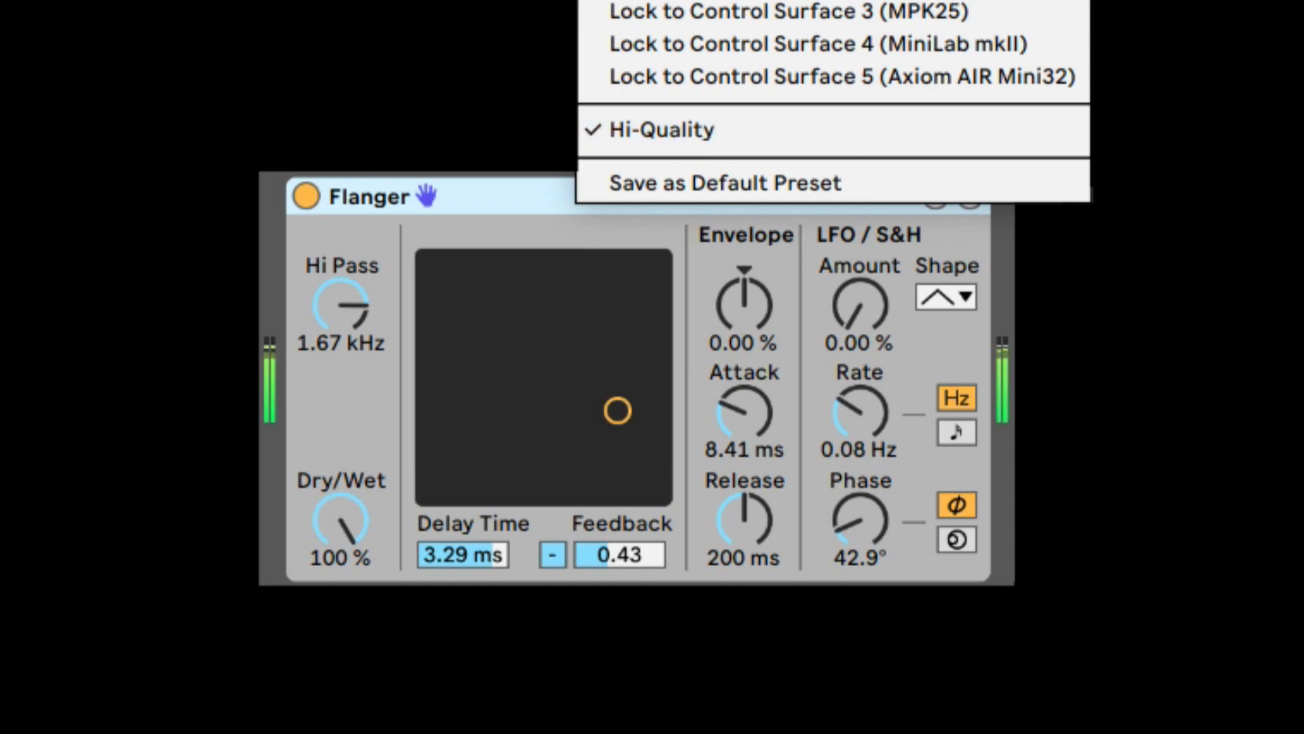
pyautogui.click(477, 210)
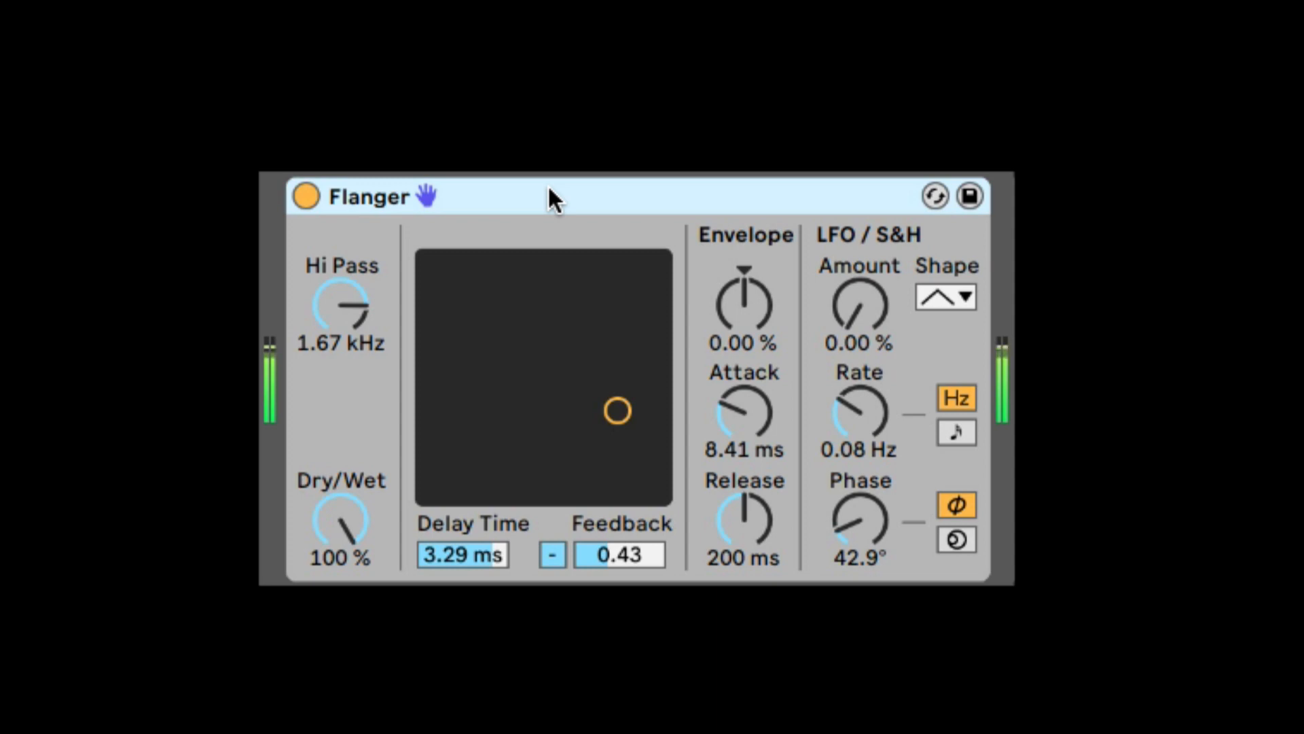